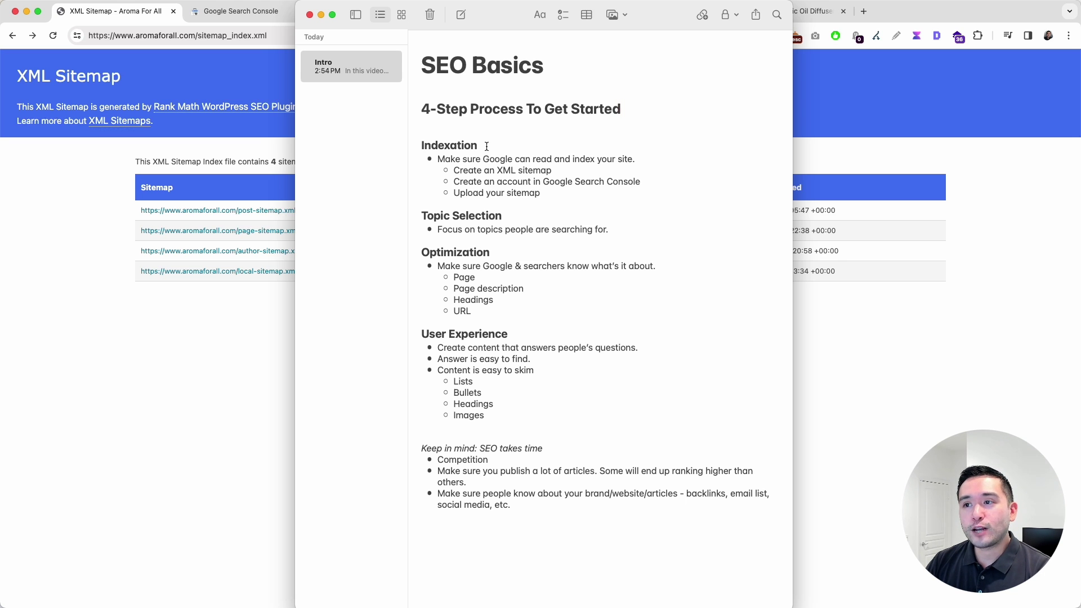
- Highlight the 'Create an XML sitemap' step in the SEO Basics note
left_click_drag(476, 170, 536, 171)
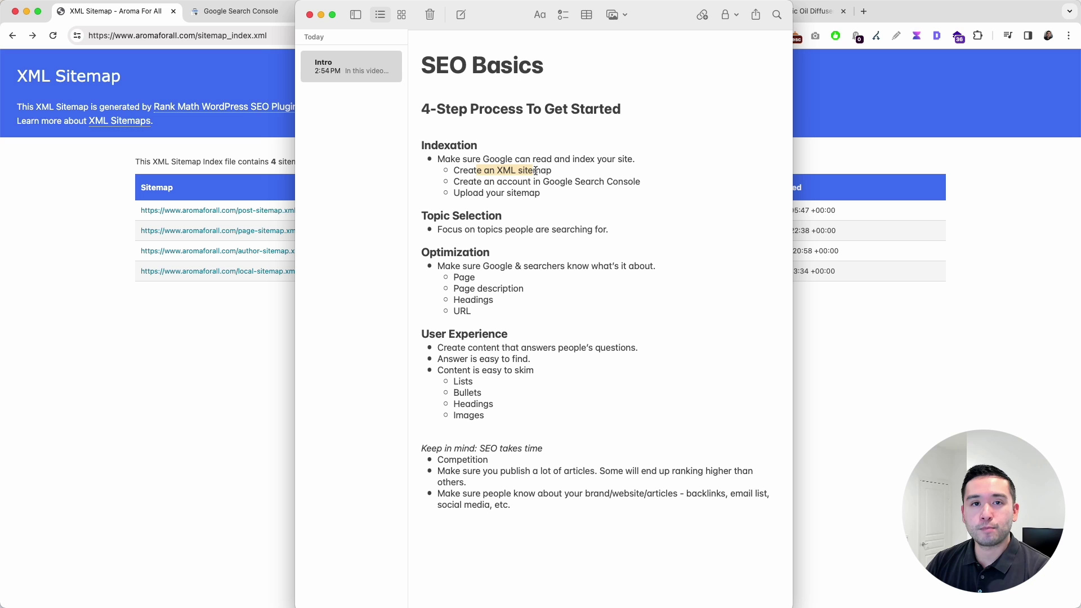
- Review the 15 URLs in page-sitemap.xml, return to the sitemap index, then back to the note
left_click(268, 151)
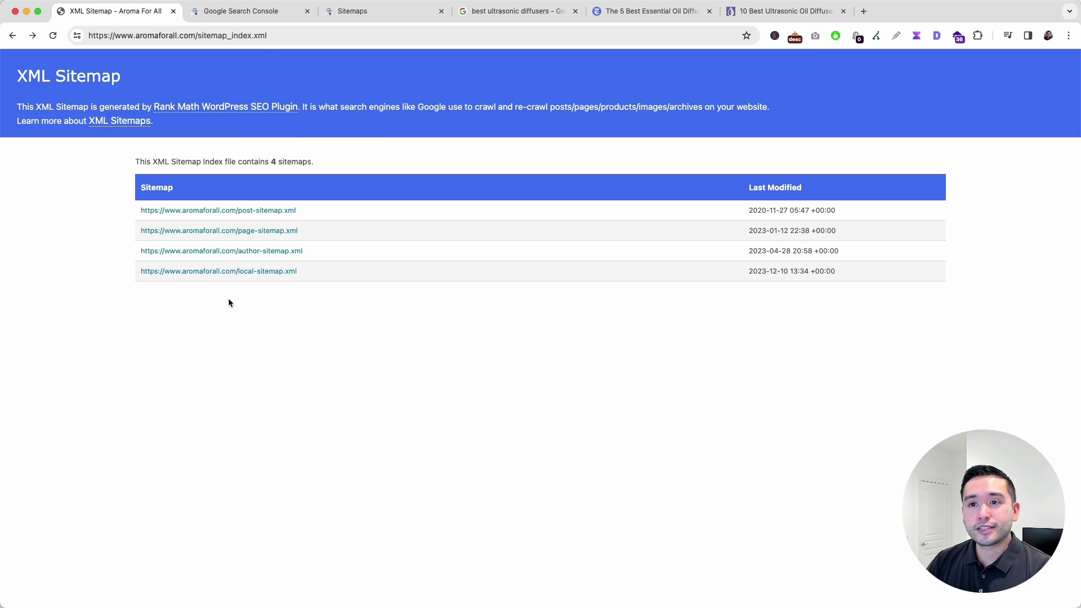
left_click(255, 234)
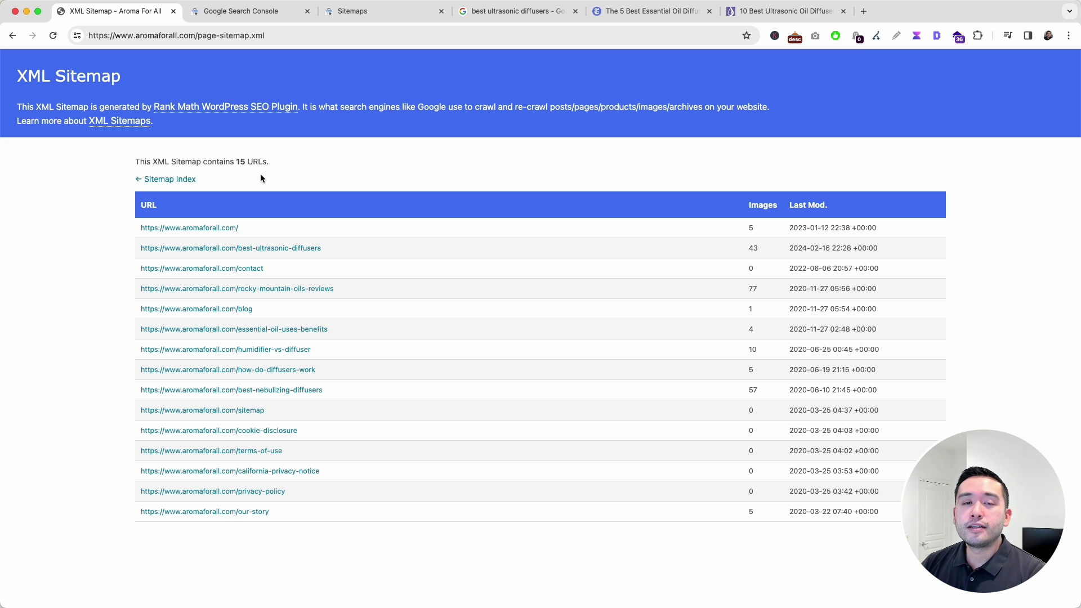
left_click(189, 180)
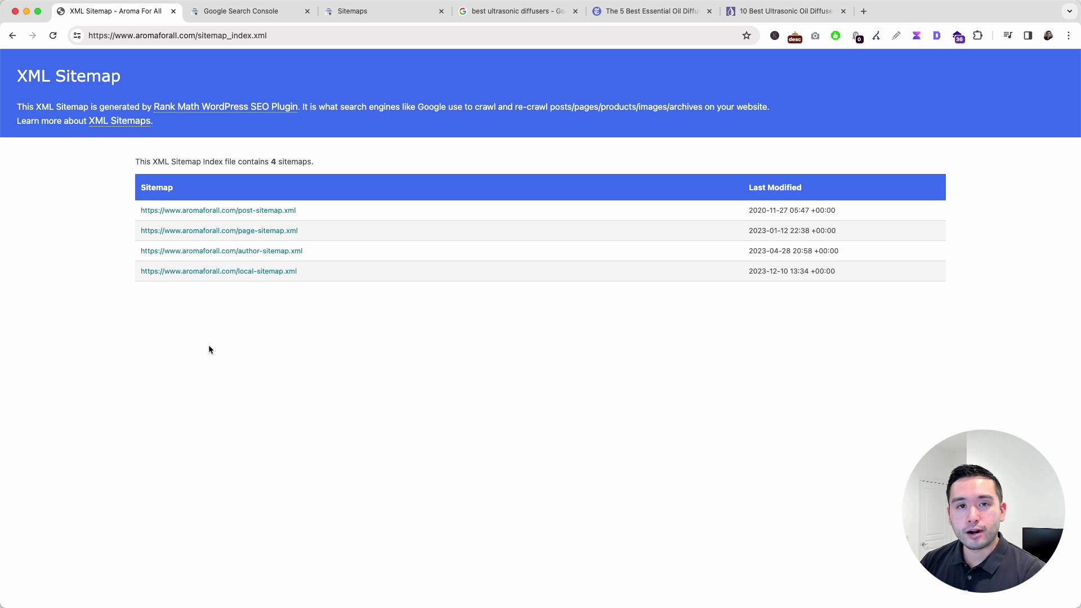
key("super+Tab")
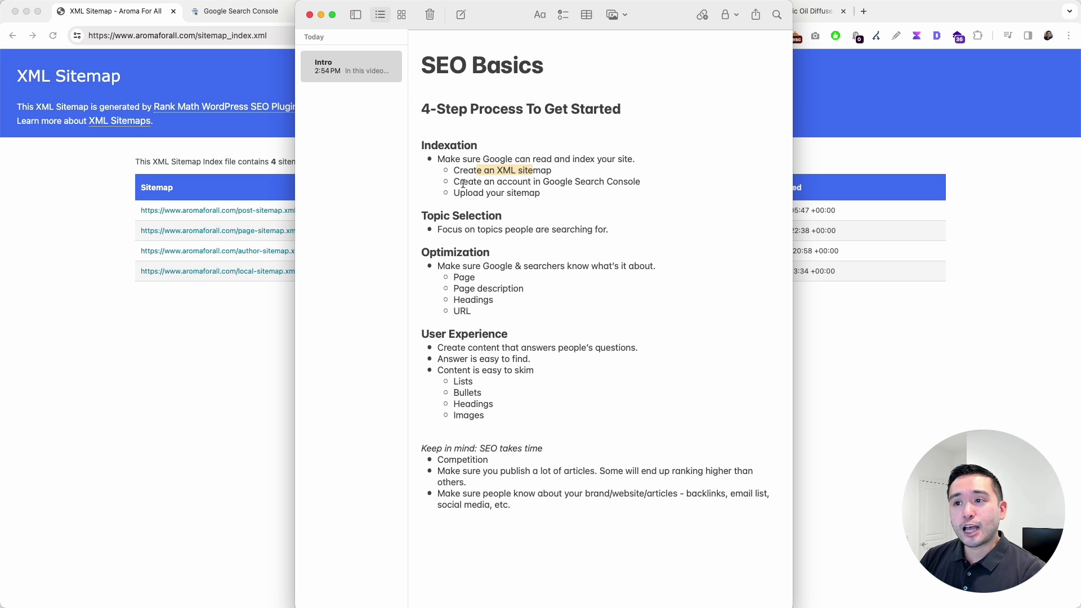
- Highlight the 'Create an account in Google Search Console' line and show the Search Console welcome page
left_click_drag(462, 181, 662, 181)
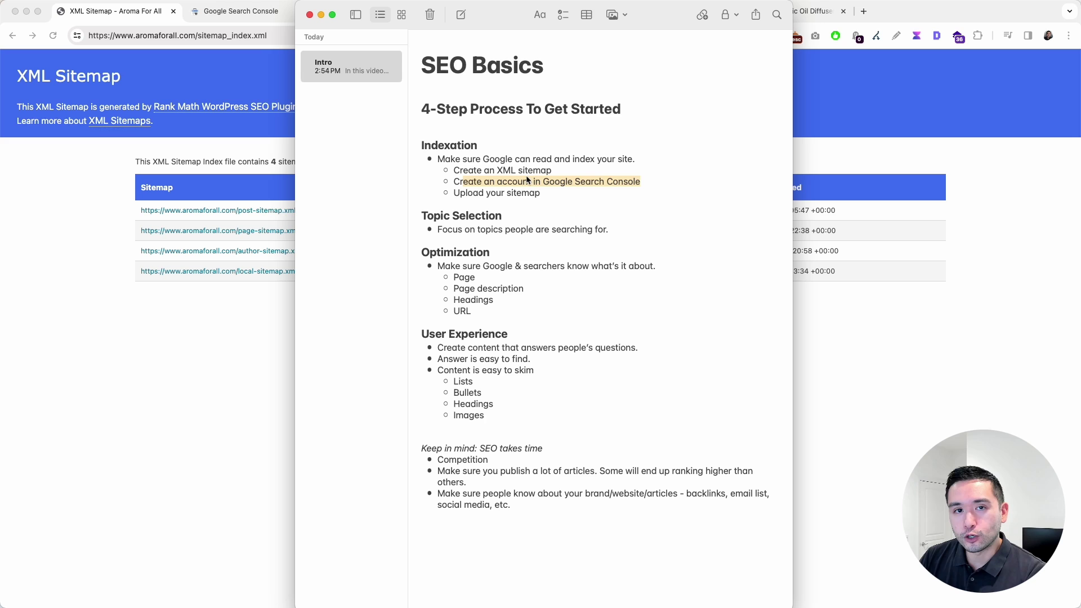
left_click(272, 76)
left_click(231, 16)
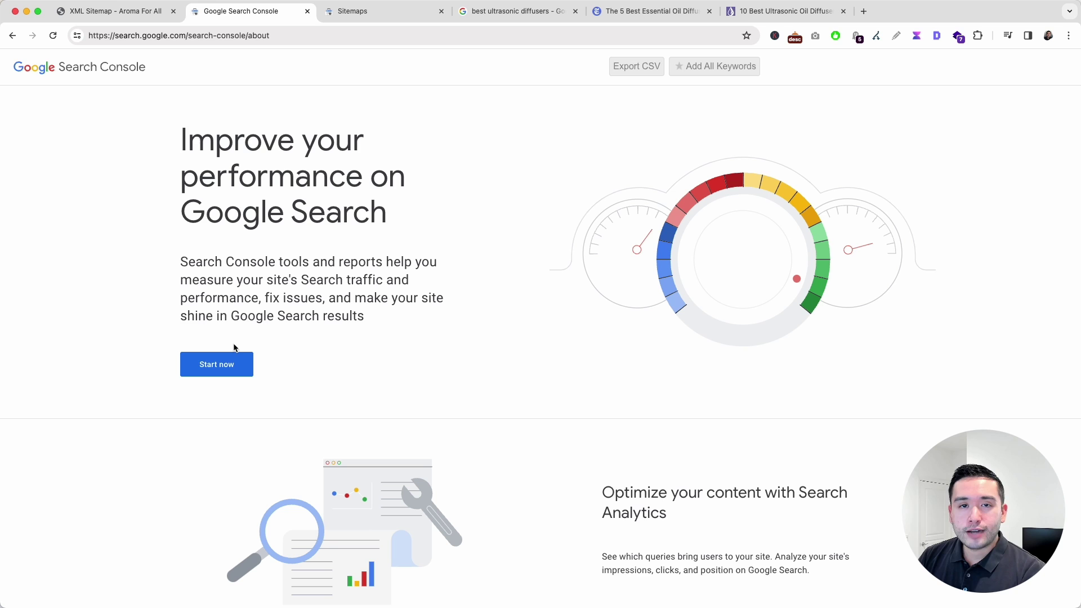
- Show aromaforall.com's Sitemaps report with five submitted sitemaps, then return to the SEO Basics note
left_click(366, 15)
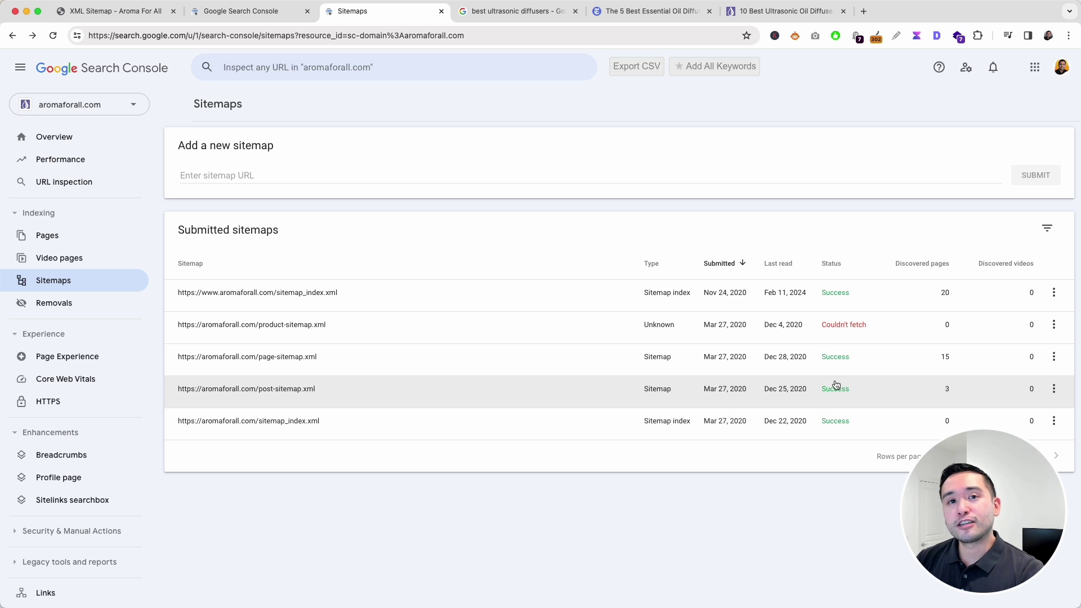
key("super+Tab")
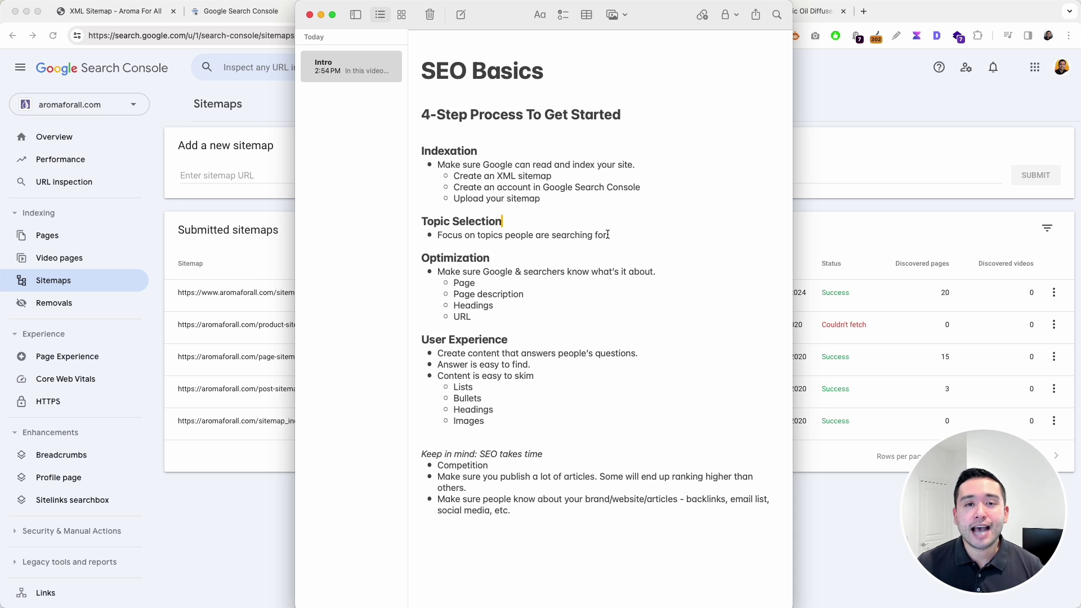
- Move to the Topic Selection step and bring up the 'best ultrasonic diffusers' Google results
key("Up")
left_click(274, 107)
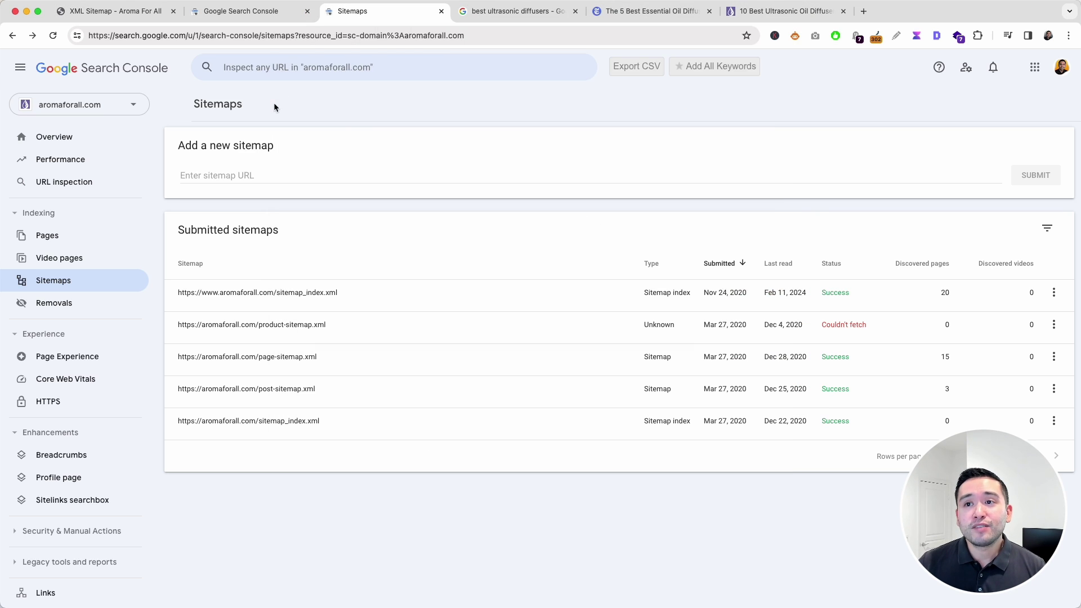
left_click(480, 16)
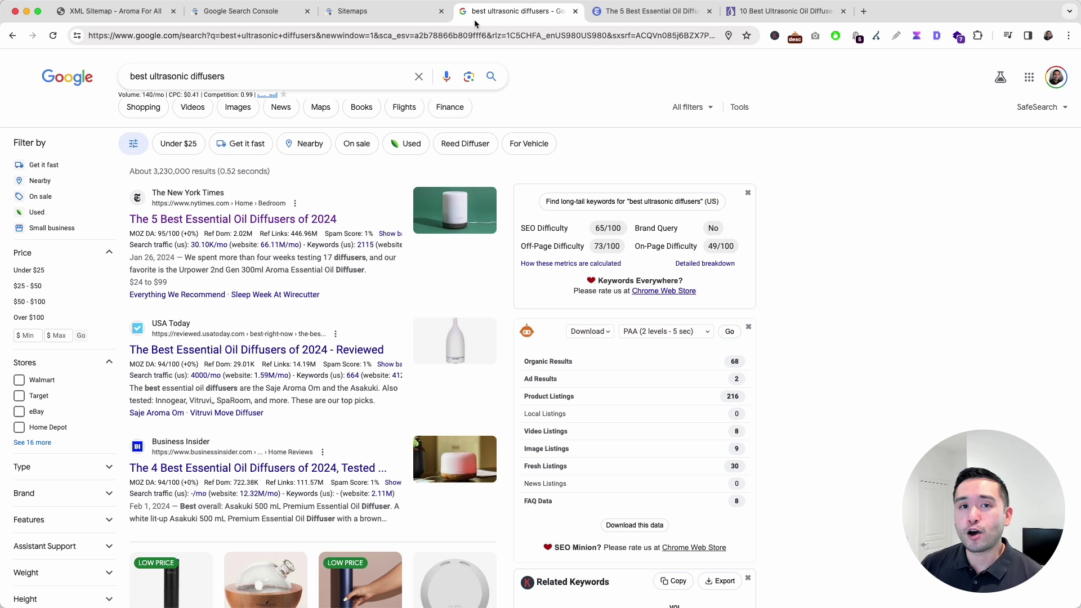
- Show autocomplete keyword suggestions with monthly volumes, such as 'best diffusers' at 5,400/mo
left_click(235, 77)
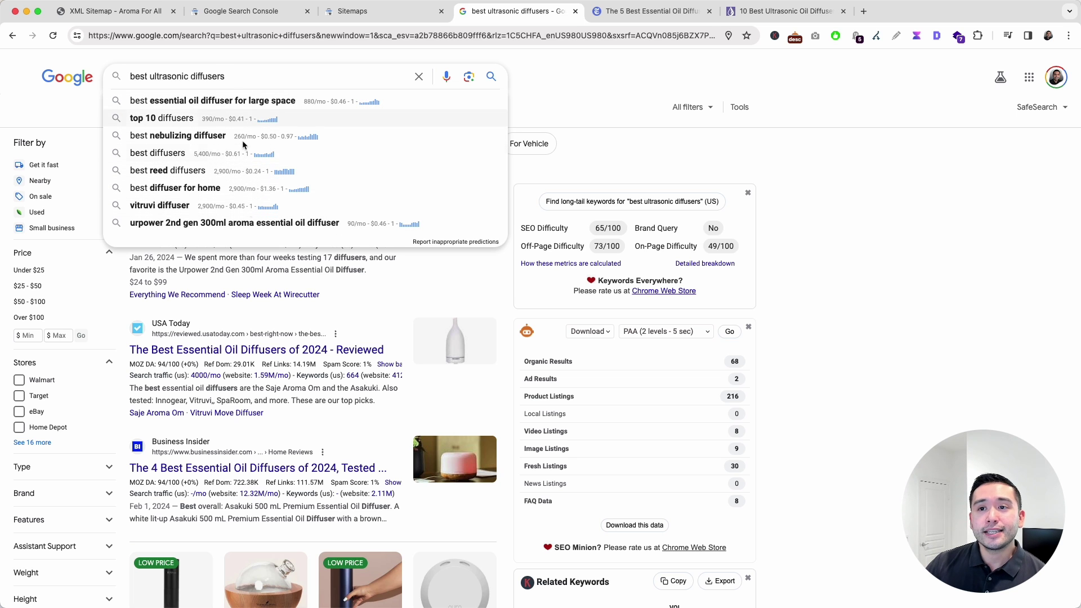
left_click(775, 36)
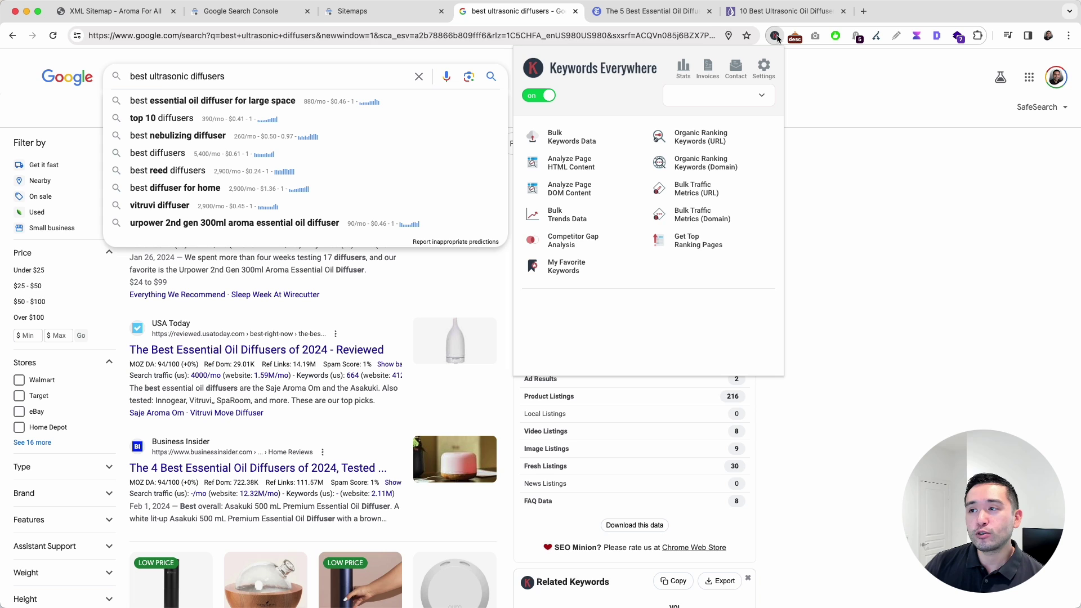
left_click(266, 59)
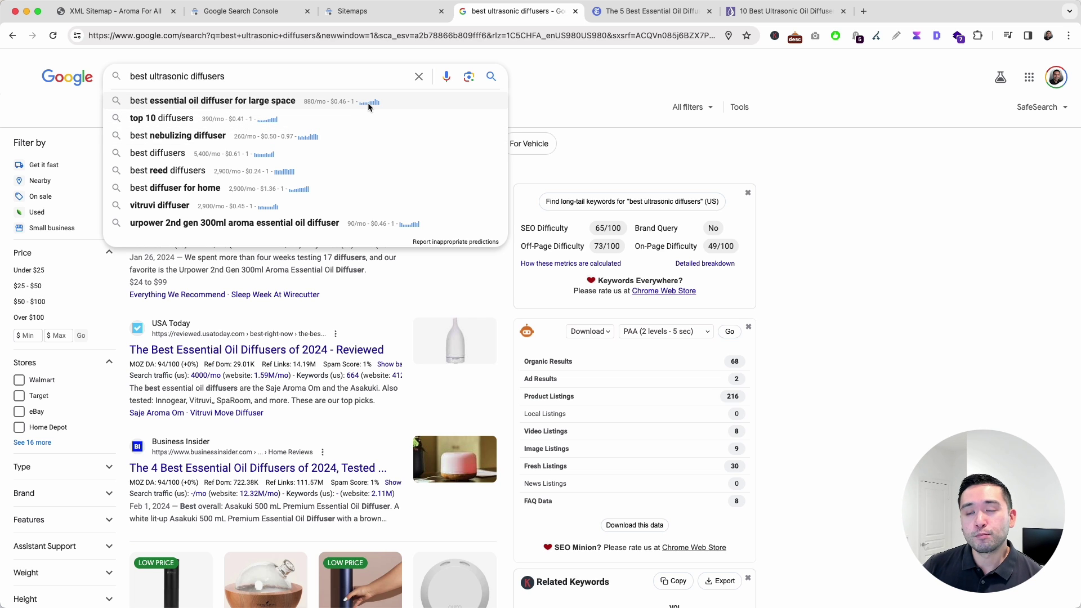
mouse_move(369, 104)
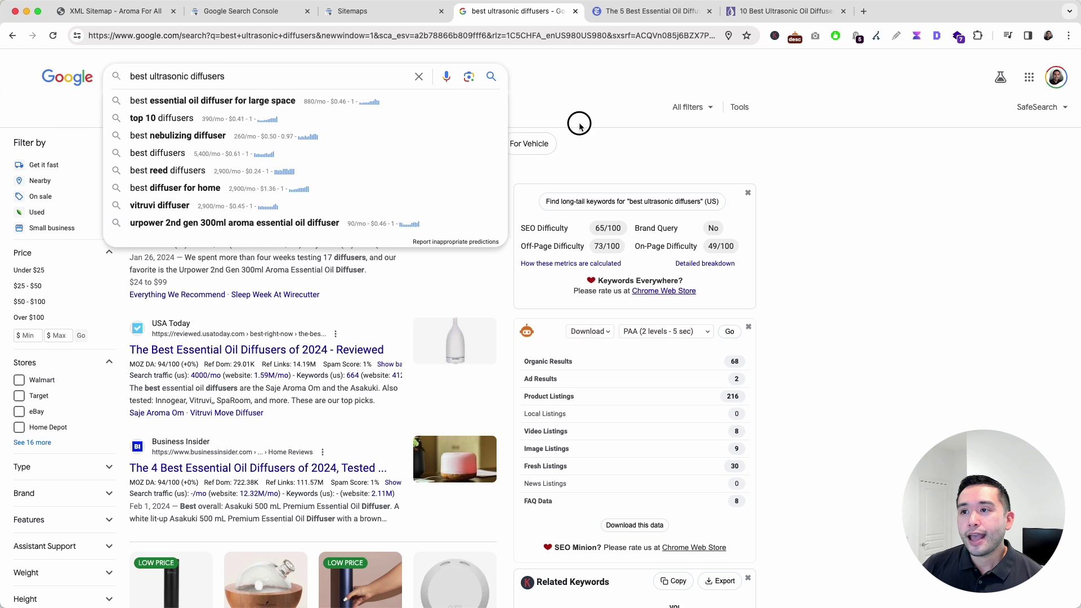
- Scroll through the People Also Search For, Long-Tail Keywords and Related searches lists, then return to the note
scroll(580, 123, "down", 10)
scroll(582, 128, "down", 1)
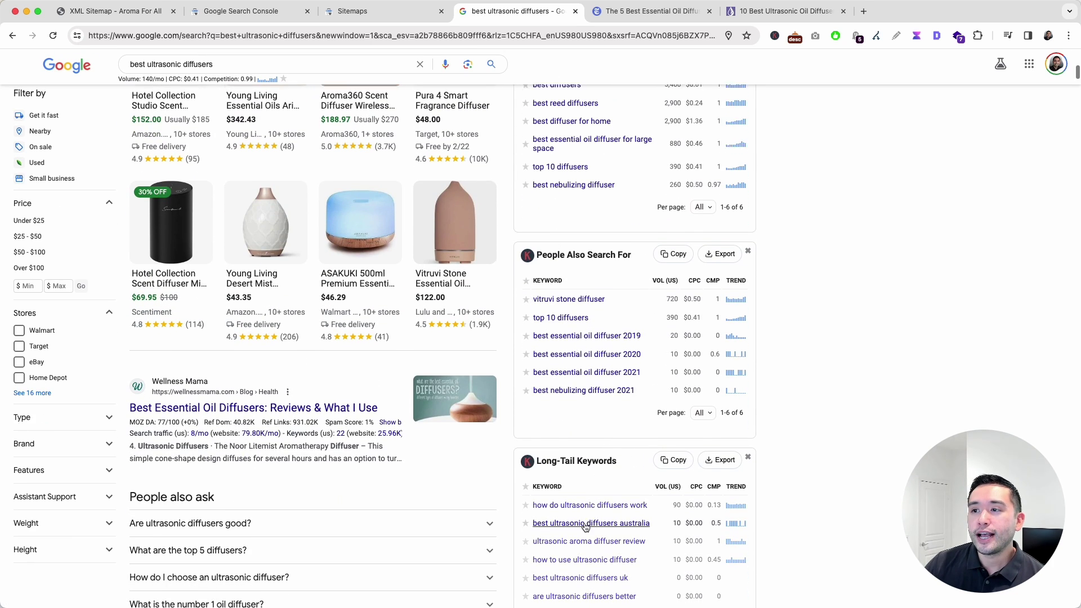
scroll(572, 494, "up", 2)
scroll(665, 353, "down", 1)
scroll(664, 355, "down", 4)
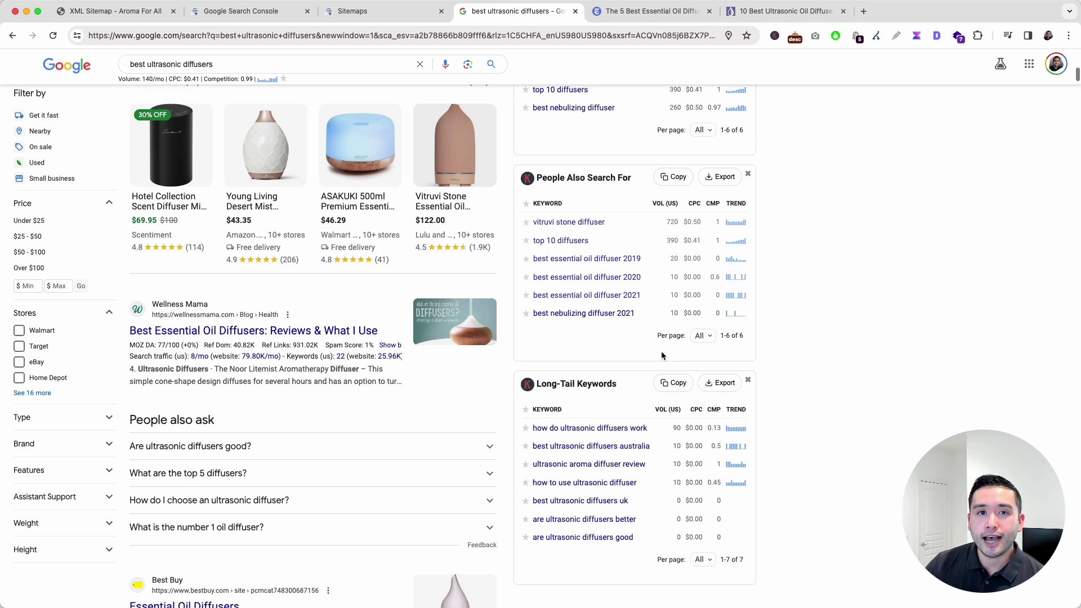
scroll(301, 408, "down", 4)
scroll(246, 351, "down", 1)
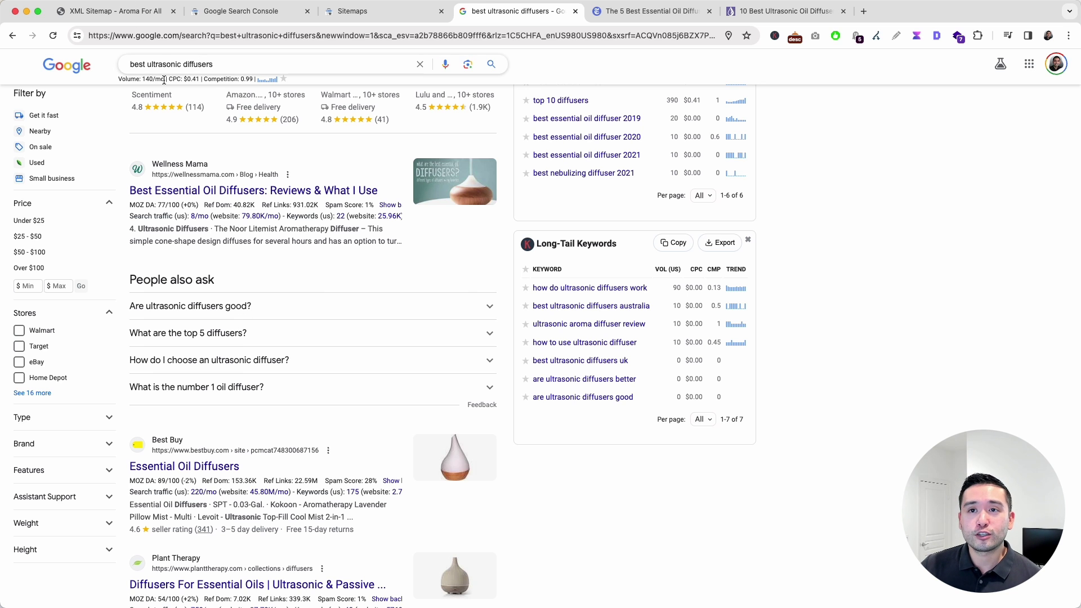
scroll(316, 288, "down", 15)
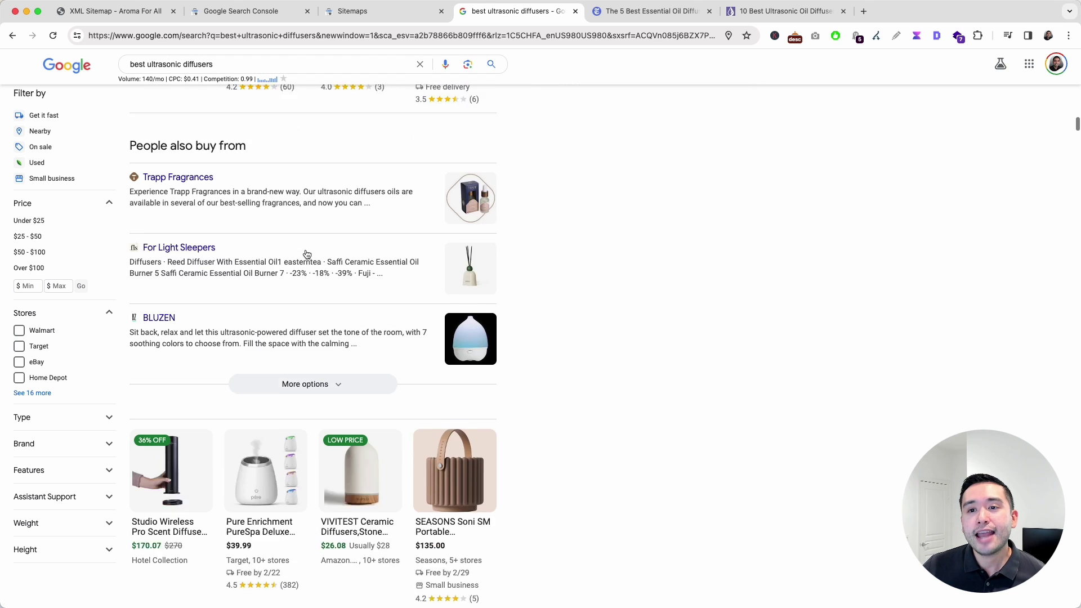
scroll(306, 255, "down", 2)
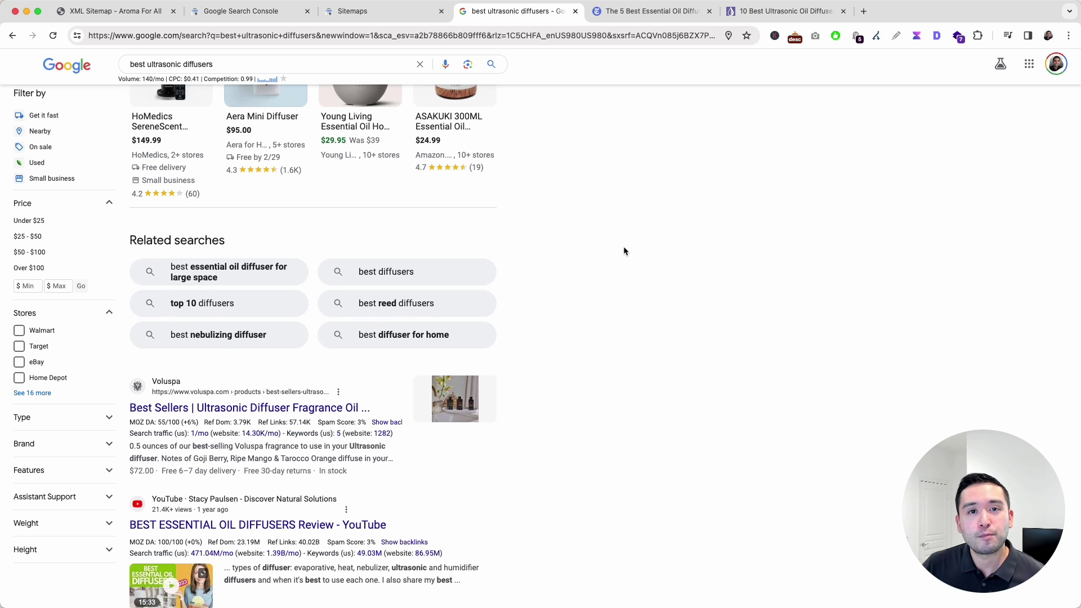
key("super+Tab")
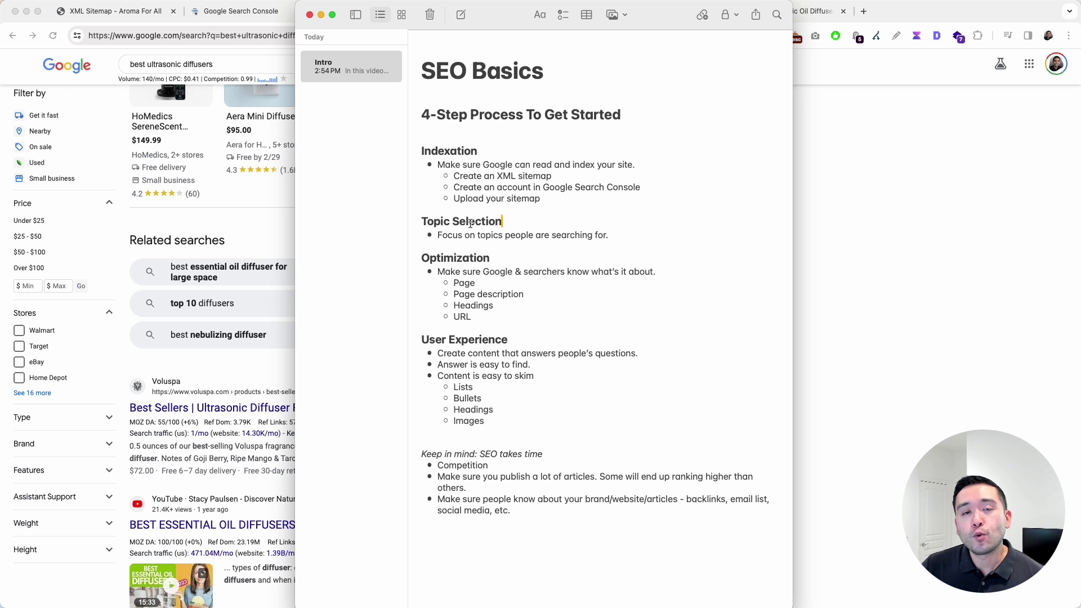
- Highlight the Optimization heading in the note, then return to the diffuser search results
scroll(467, 226, "down", 2)
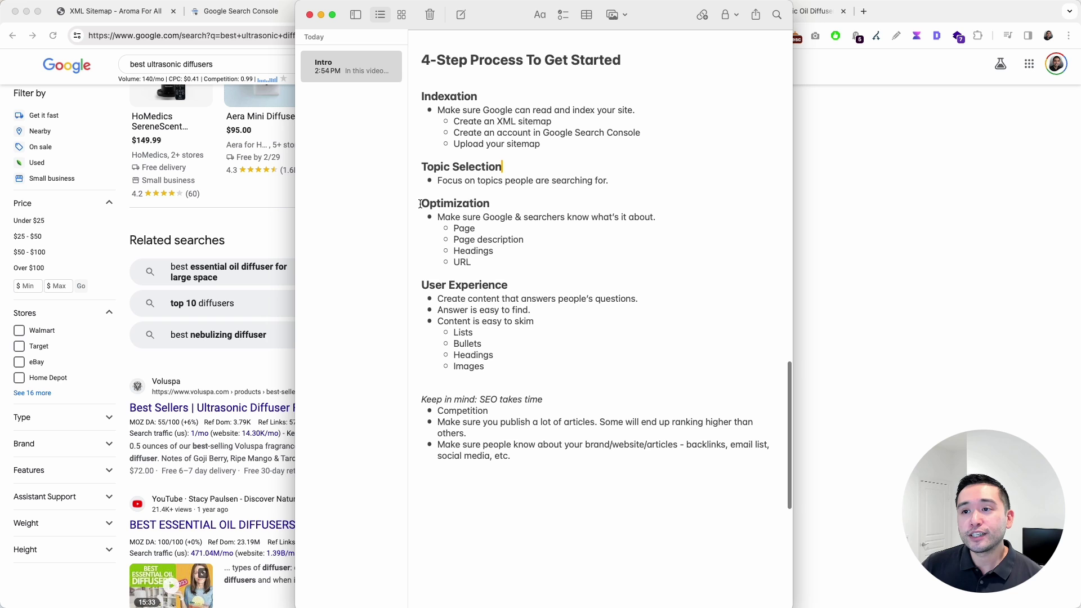
left_click_drag(420, 203, 522, 216)
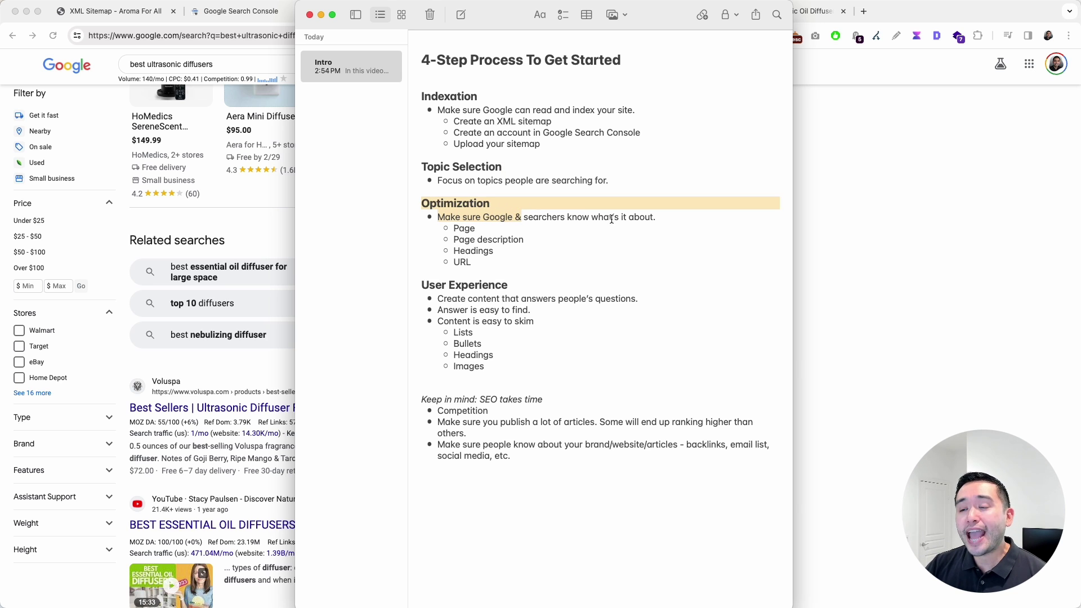
left_click(626, 218)
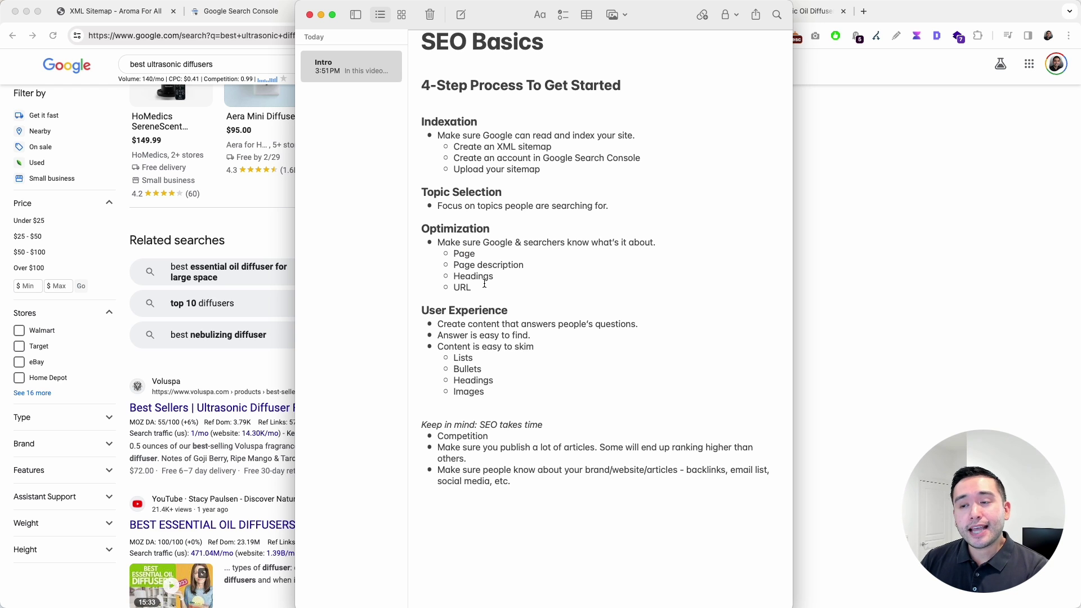
left_click(252, 201)
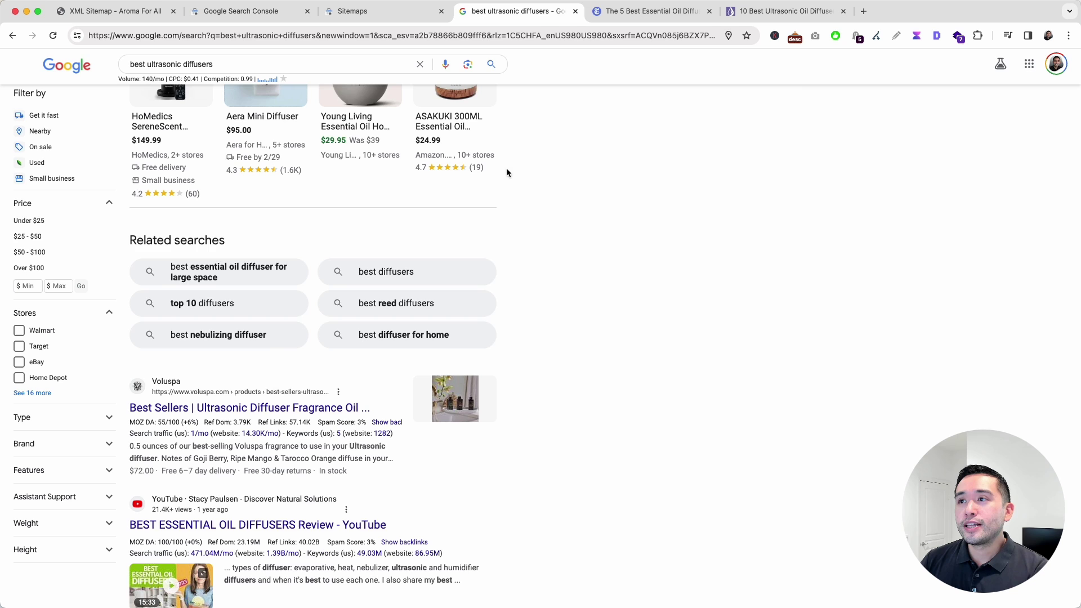
- Open the Wirecutter essential oil diffusers article and highlight its main title
left_click(655, 12)
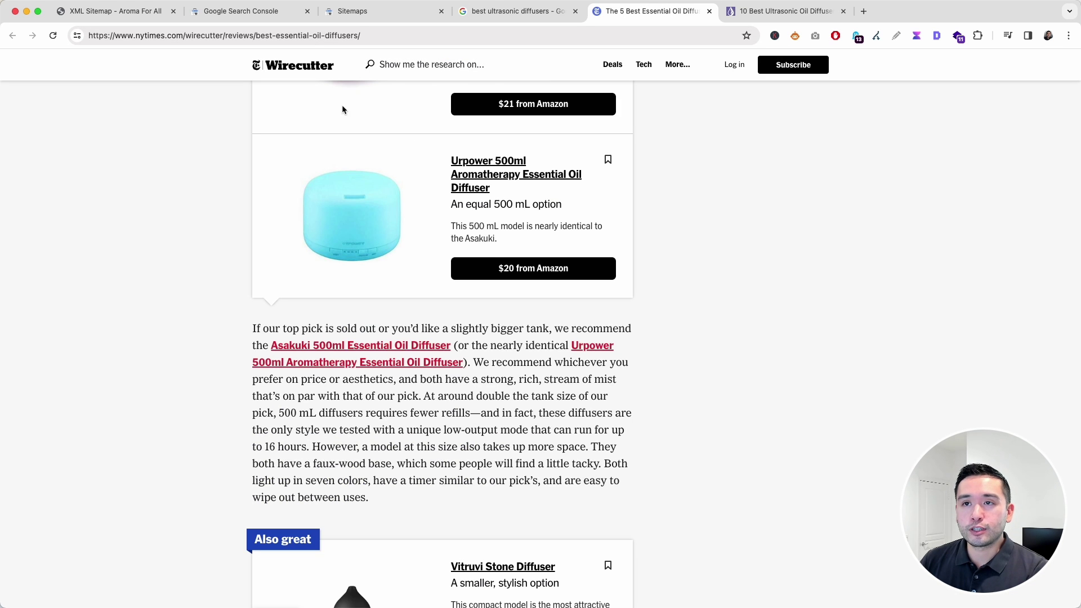
scroll(273, 120, "up", 6)
scroll(276, 124, "up", 20)
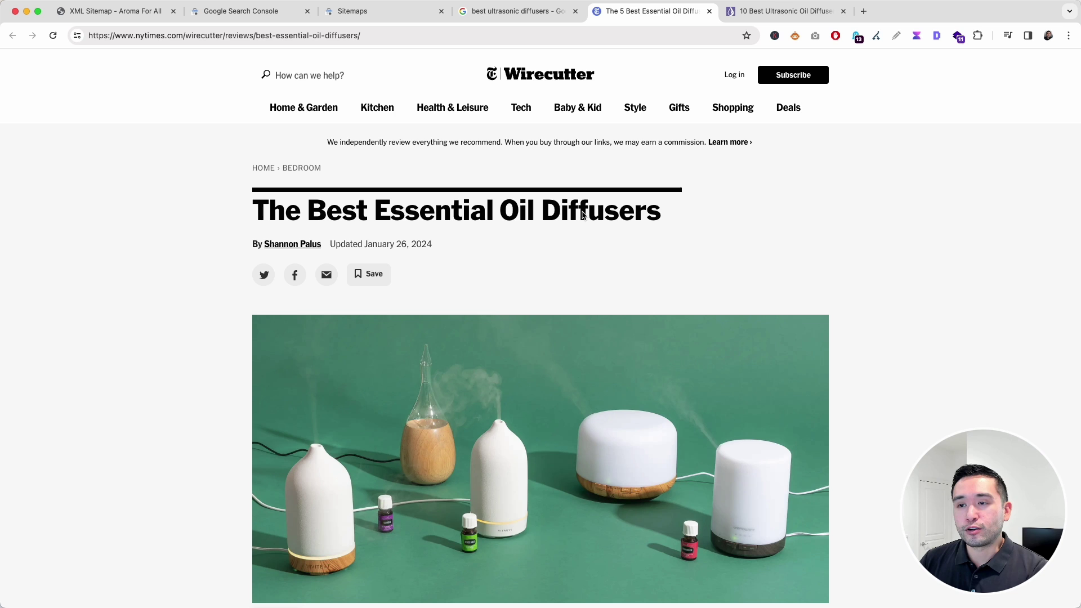
left_click_drag(255, 210, 679, 215)
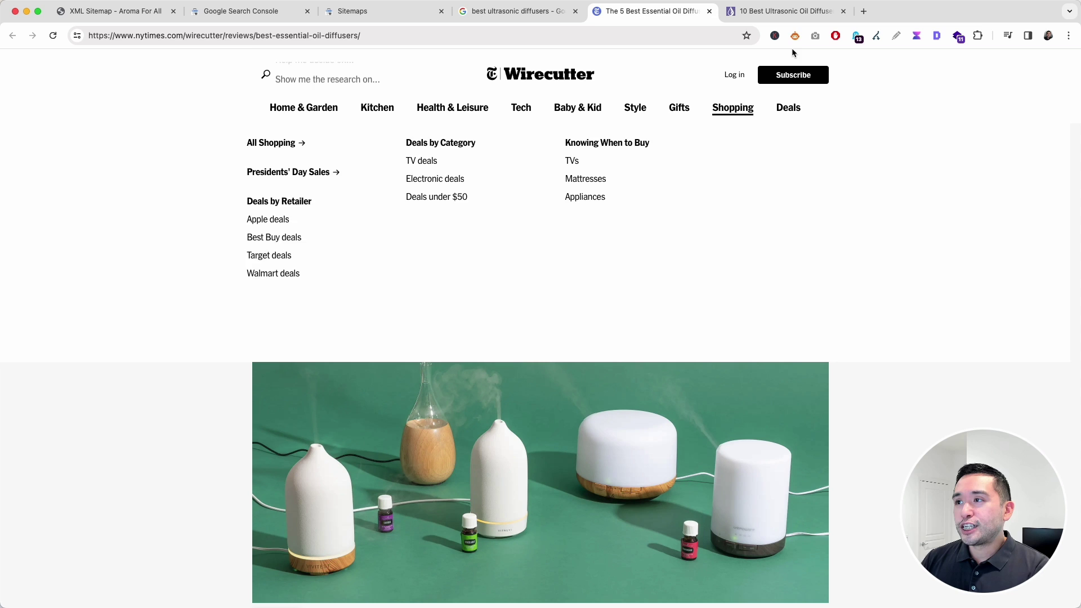
left_click(673, 224)
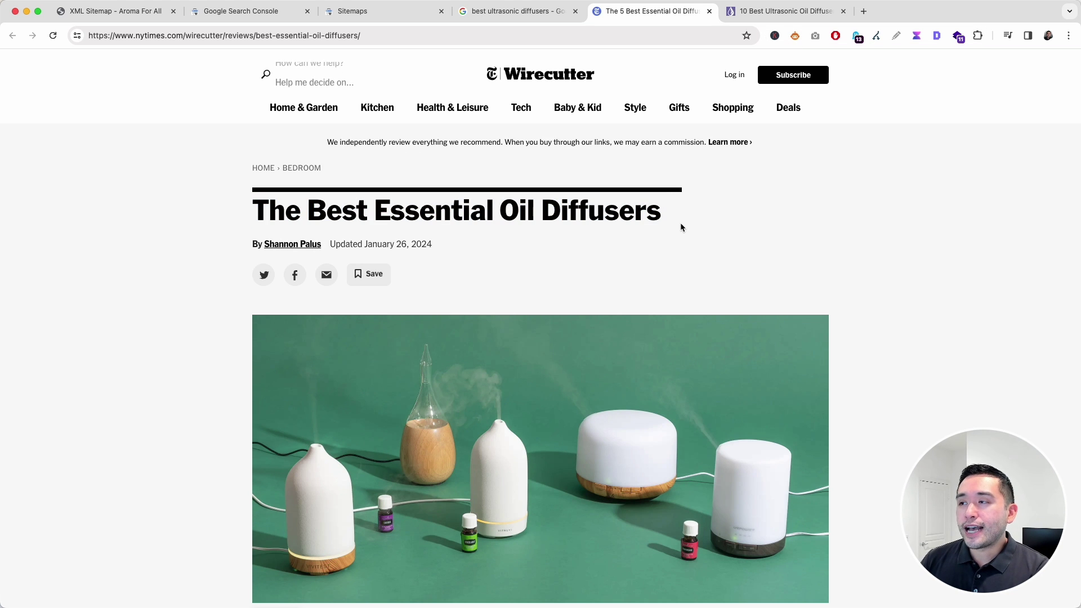
- Run SEO Minion's on-page analysis, reviewing the title, description and 92 headings
left_click(794, 37)
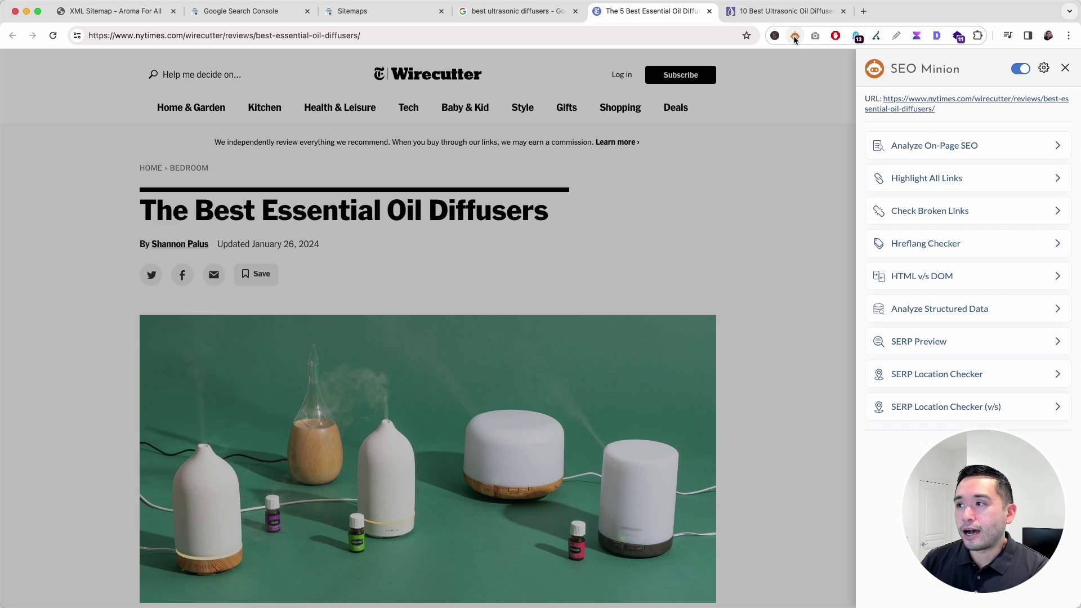
left_click(967, 149)
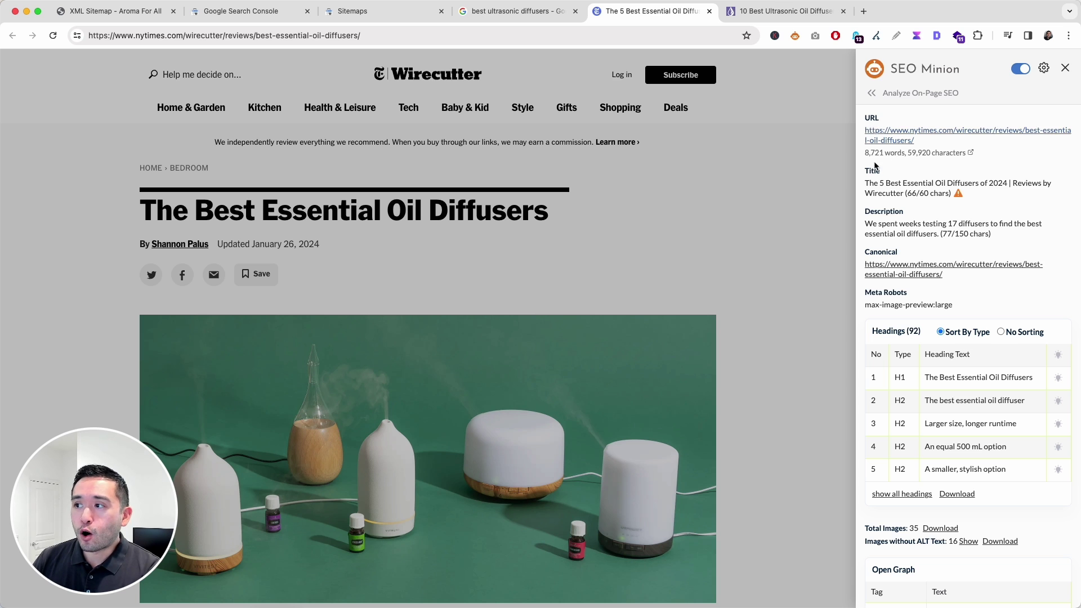
scroll(915, 238, "down", 5)
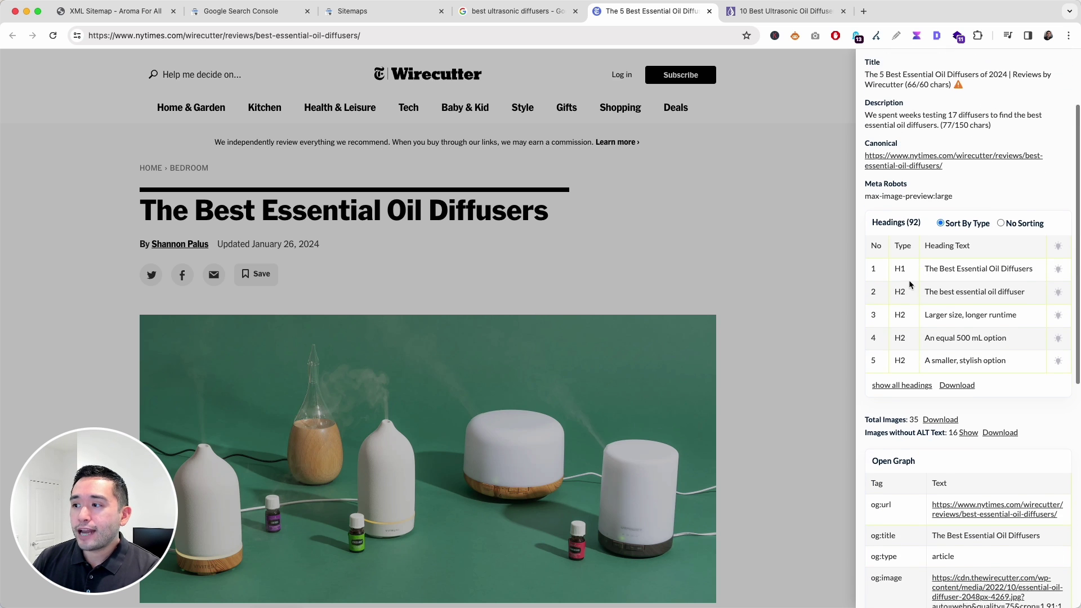
scroll(949, 275, "down", 1)
scroll(934, 253, "up", 3)
scroll(923, 237, "down", 1)
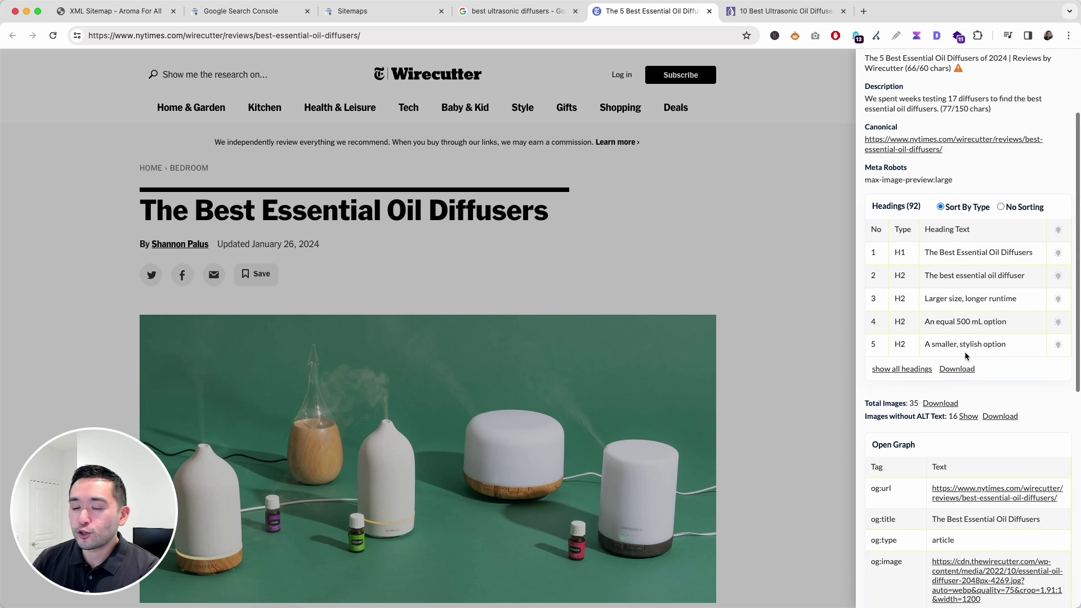
scroll(907, 211, "up", 2)
scroll(924, 186, "up", 4)
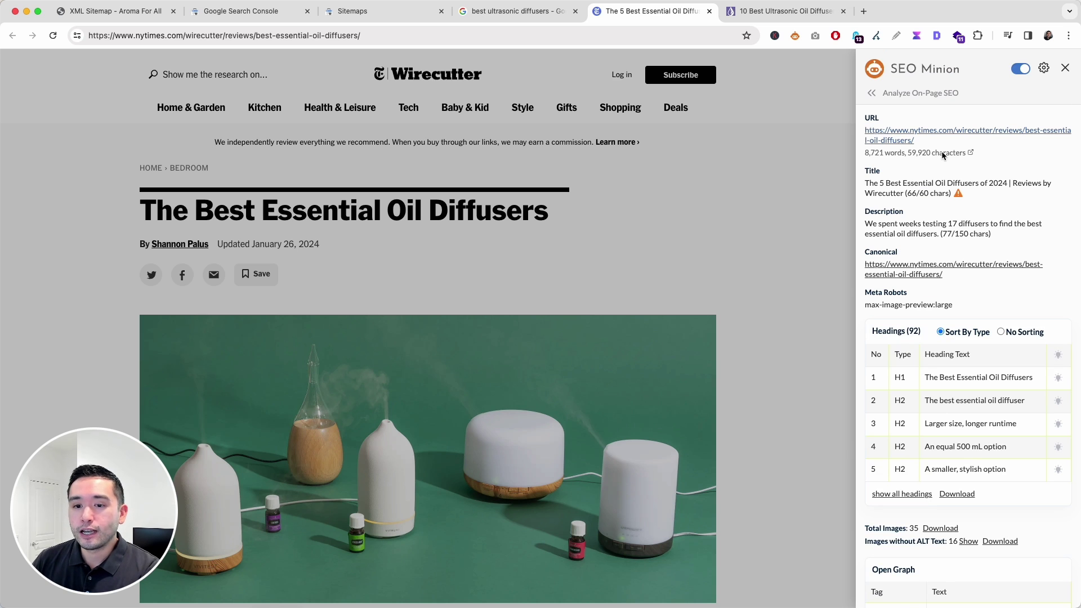
scroll(944, 156, "down", 2)
scroll(951, 175, "up", 2)
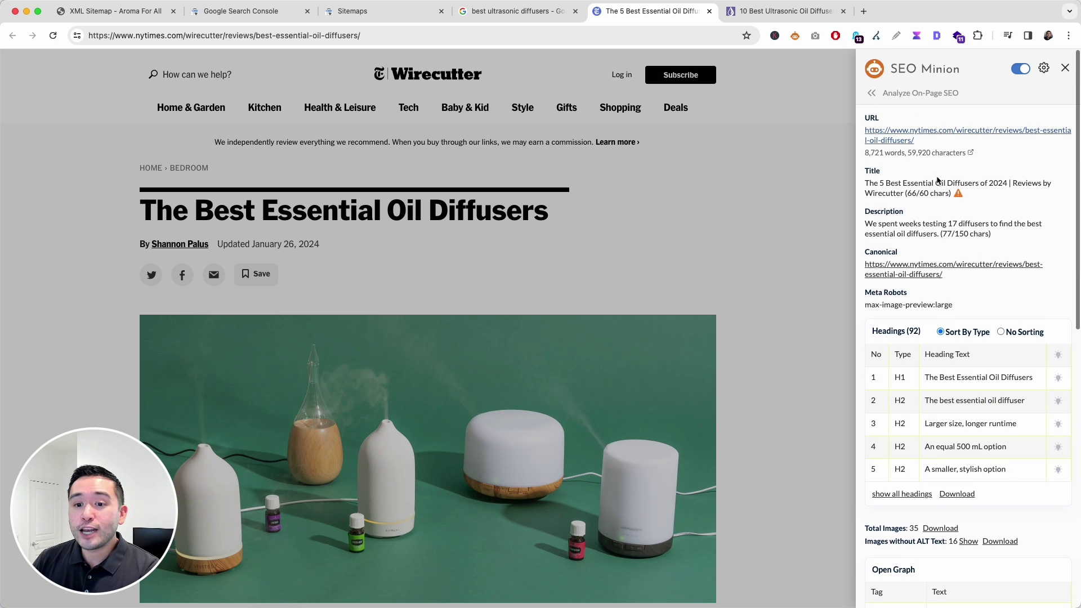
key("super+Tab")
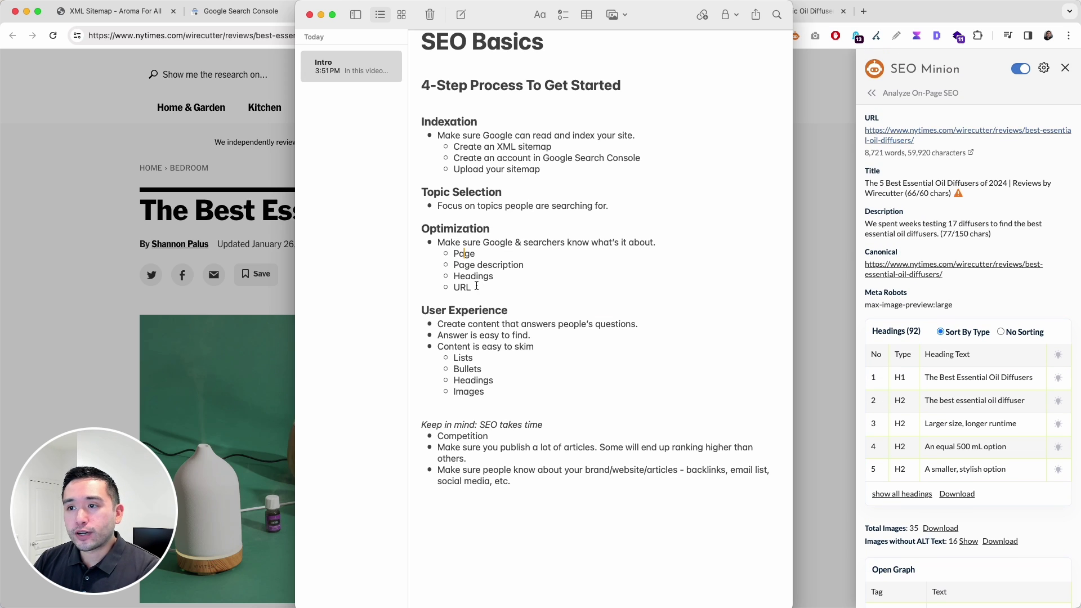
left_click_drag(459, 251, 466, 285)
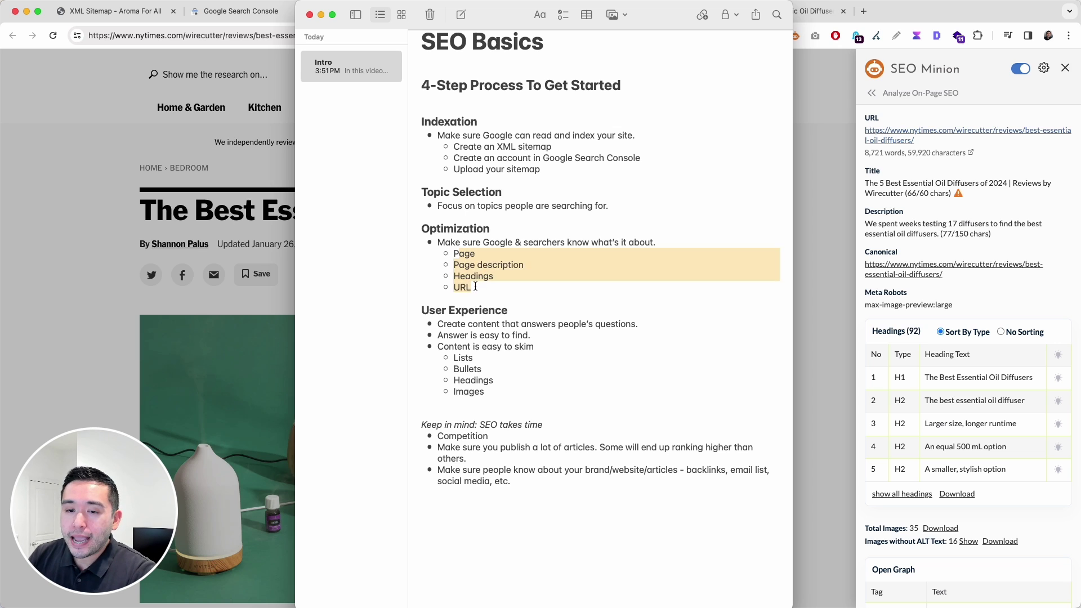
scroll(476, 286, "down", 2)
left_click_drag(422, 249, 514, 249)
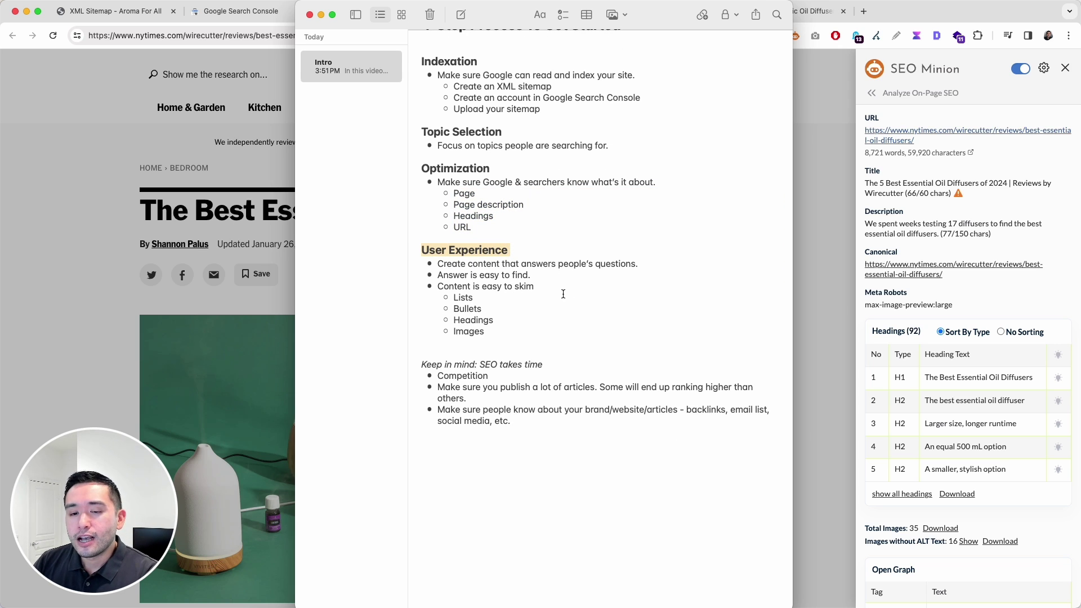
left_click_drag(472, 263, 633, 272)
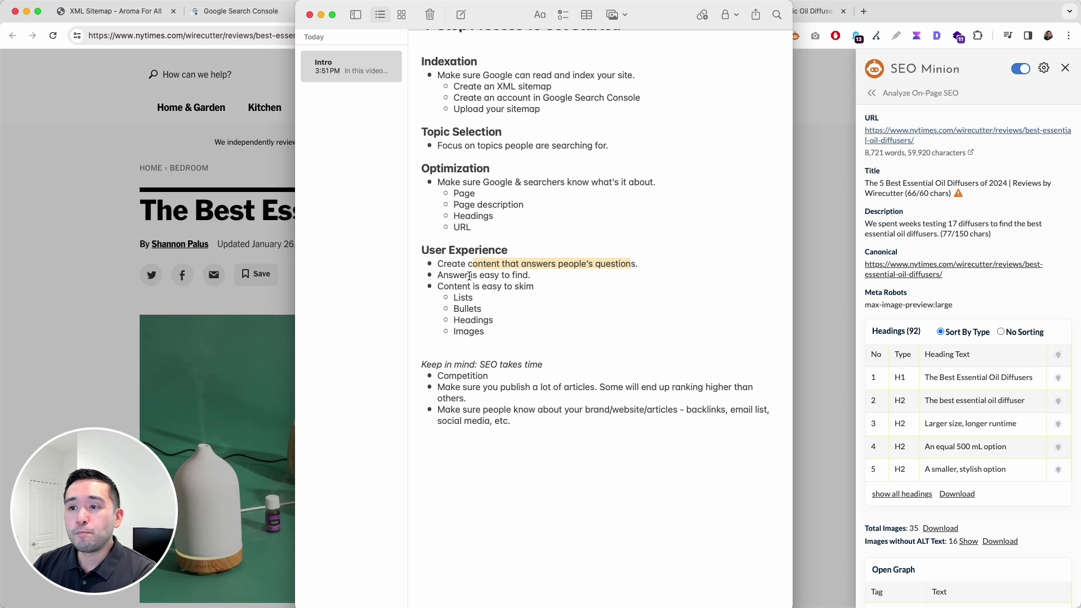
left_click_drag(445, 276, 548, 285)
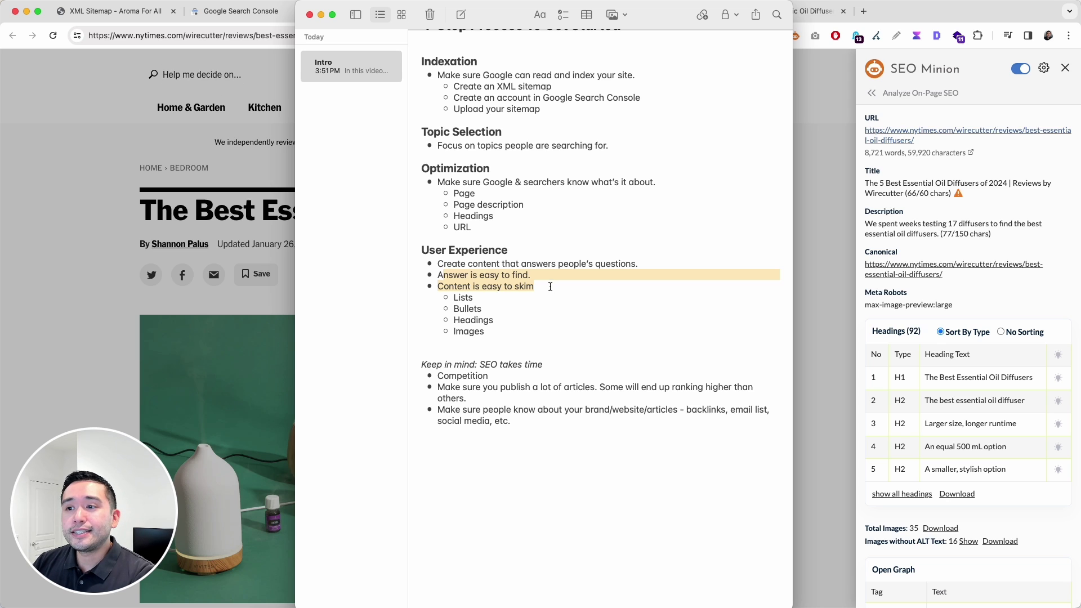
left_click_drag(461, 297, 485, 331)
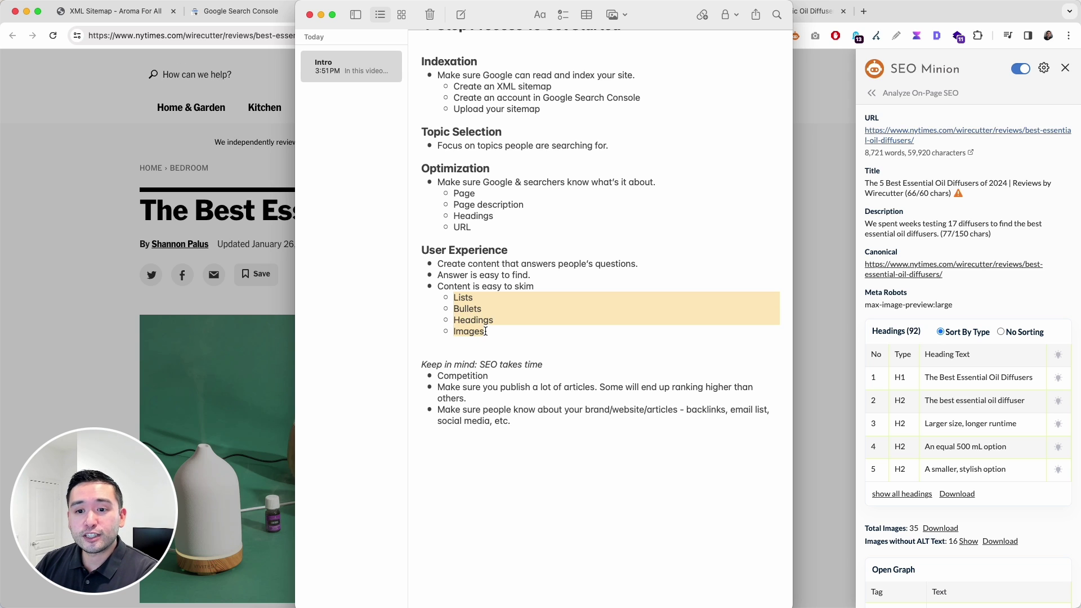
- Return to the Wirecutter diffuser review, close the SEO Minion panel, and scroll past the picks
key("super+h")
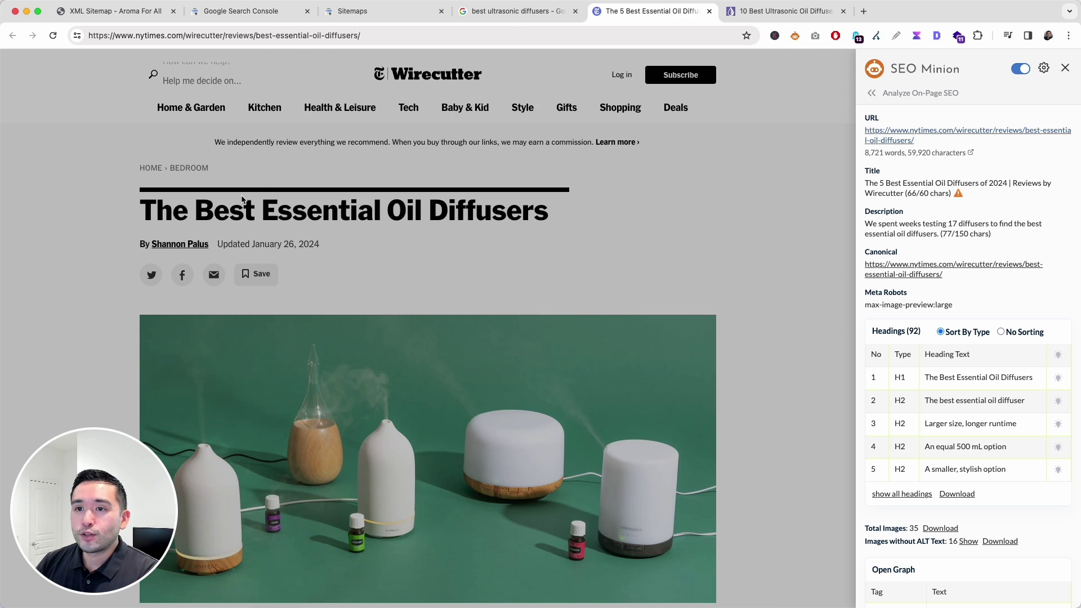
left_click(1065, 68)
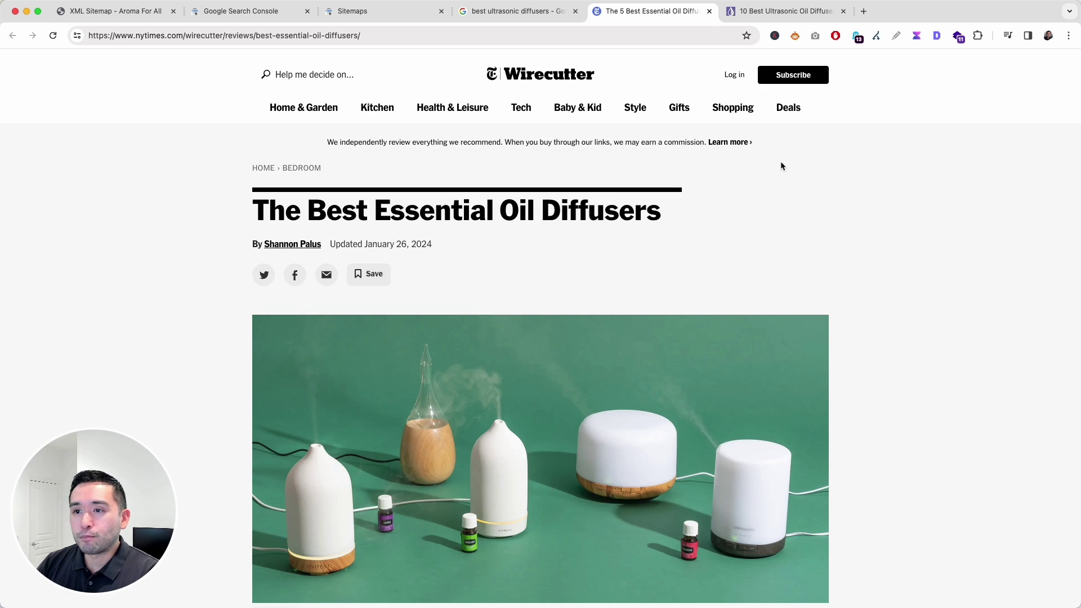
scroll(552, 275, "down", 5)
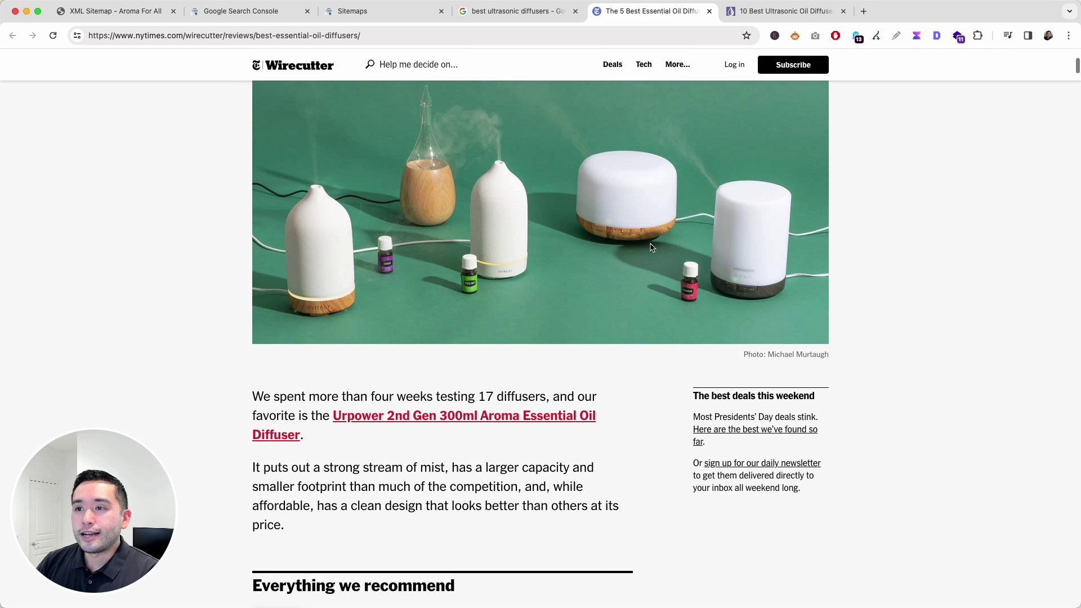
scroll(536, 285, "down", 5)
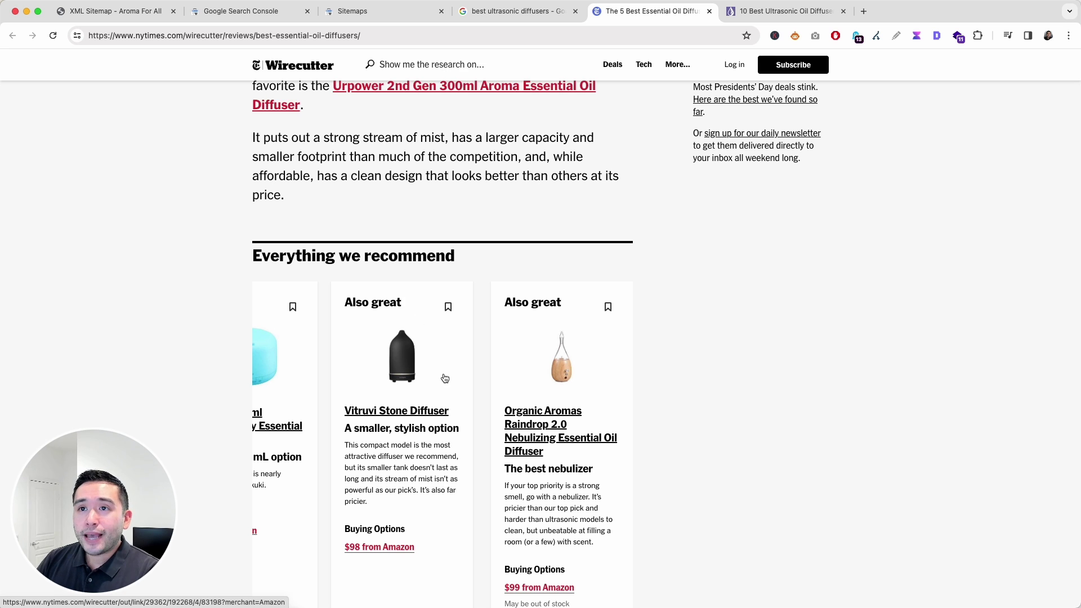
scroll(442, 378, "left", 3)
scroll(444, 376, "left", 4)
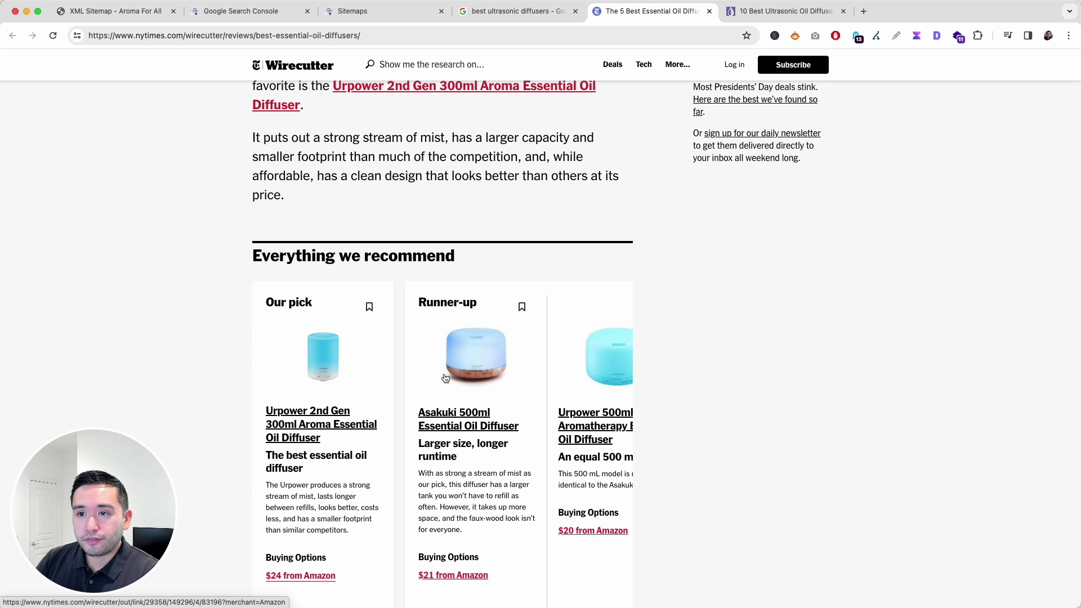
scroll(446, 377, "up", 9)
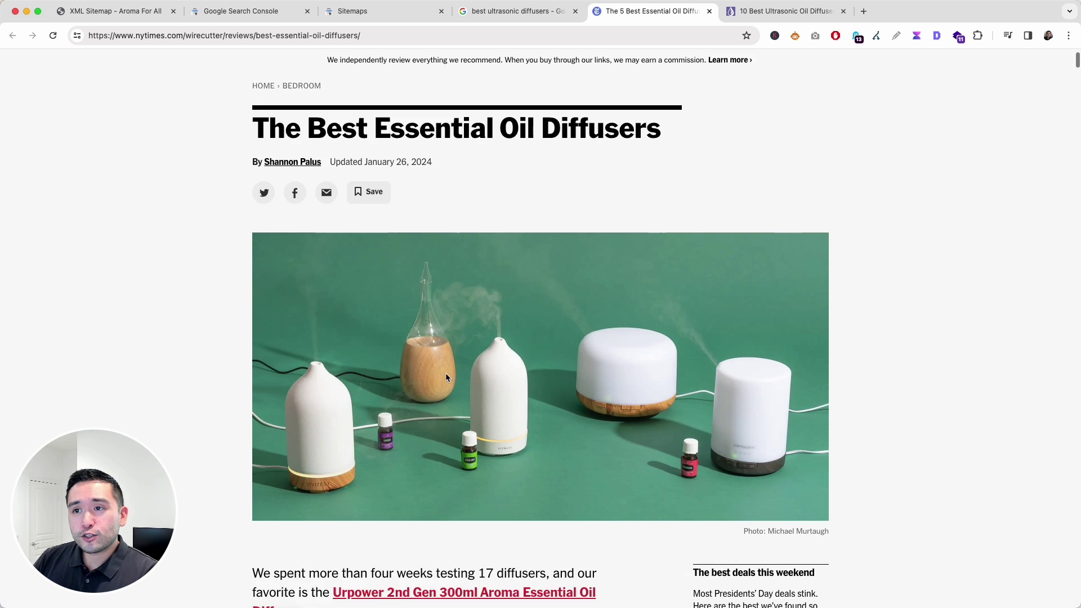
scroll(447, 376, "down", 4)
scroll(446, 377, "down", 4)
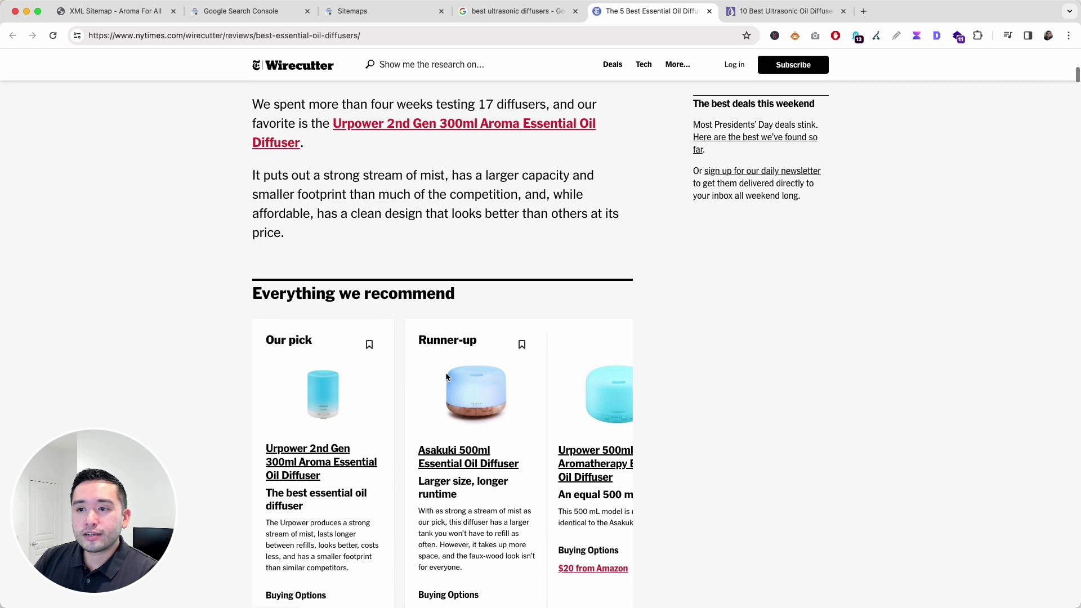
scroll(398, 387, "down", 3)
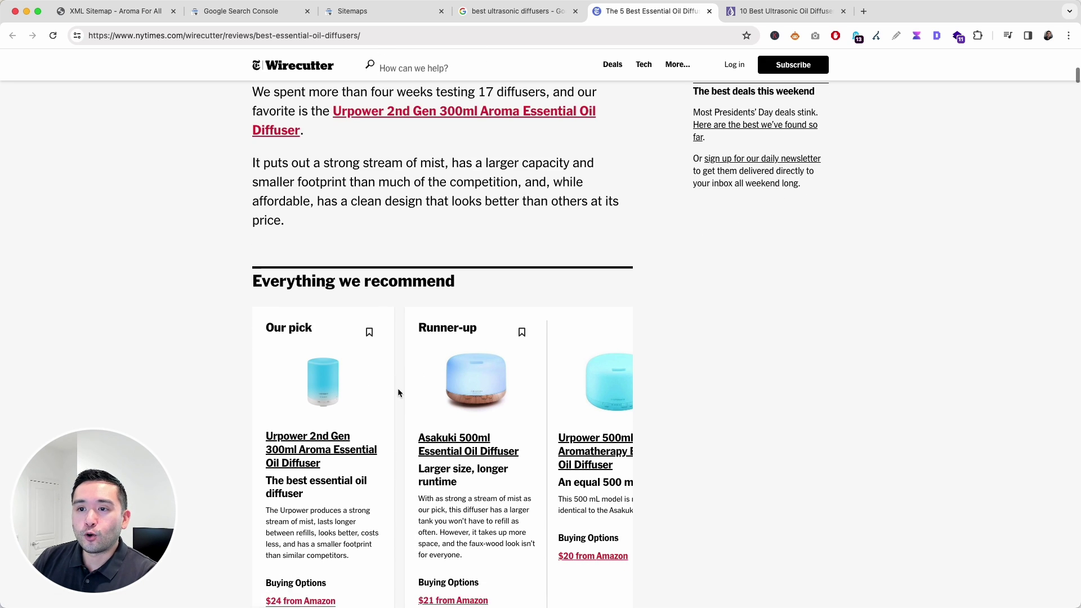
scroll(398, 392, "down", 1)
- Read on through the research list down to the Our pick section
scroll(379, 362, "right", 7)
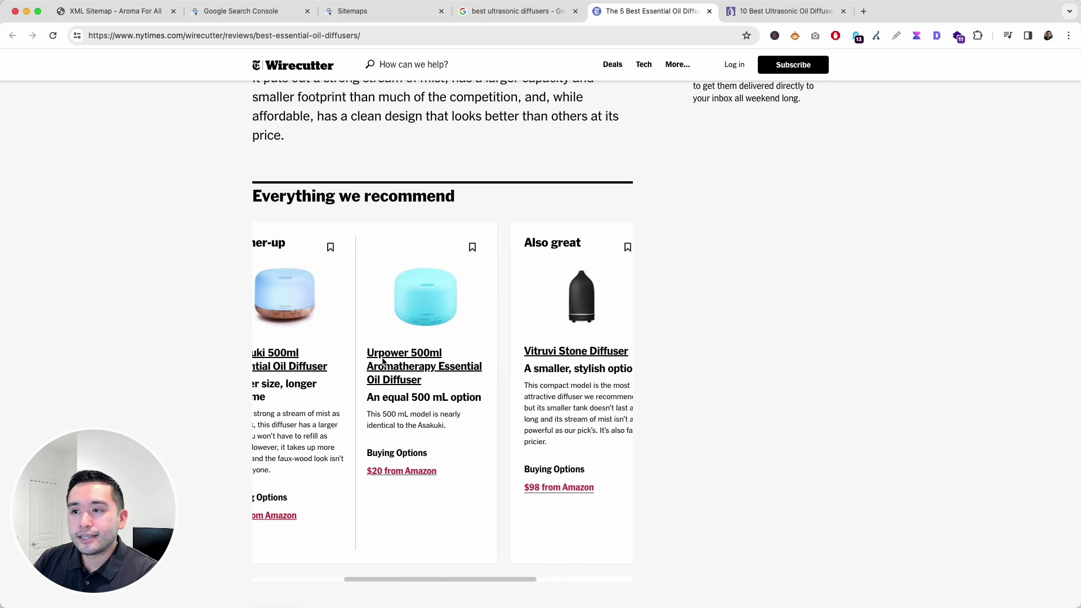
scroll(382, 361, "left", 8)
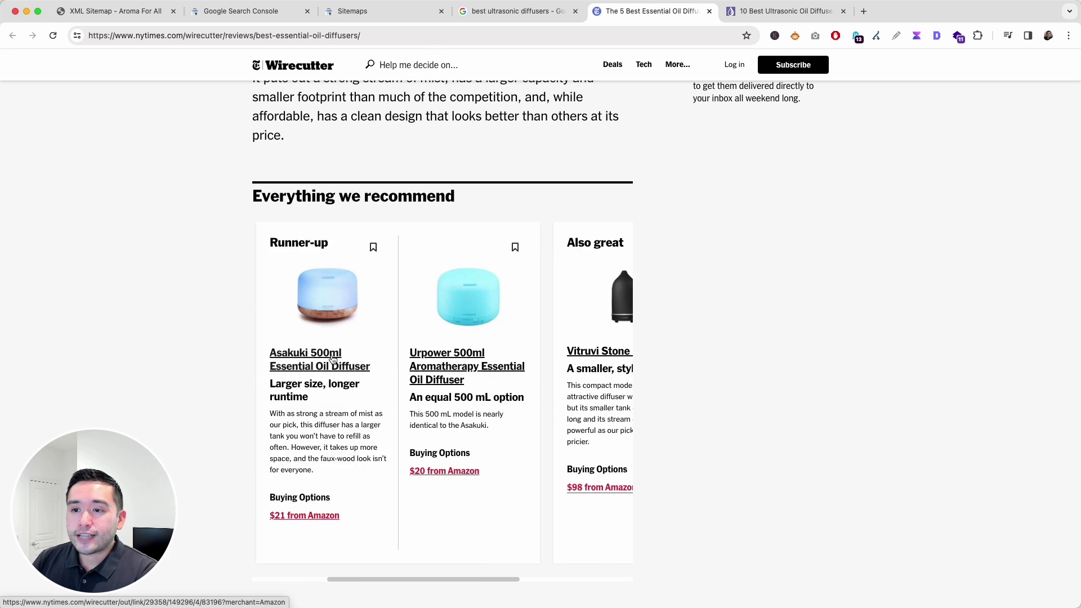
scroll(374, 359, "down", 6)
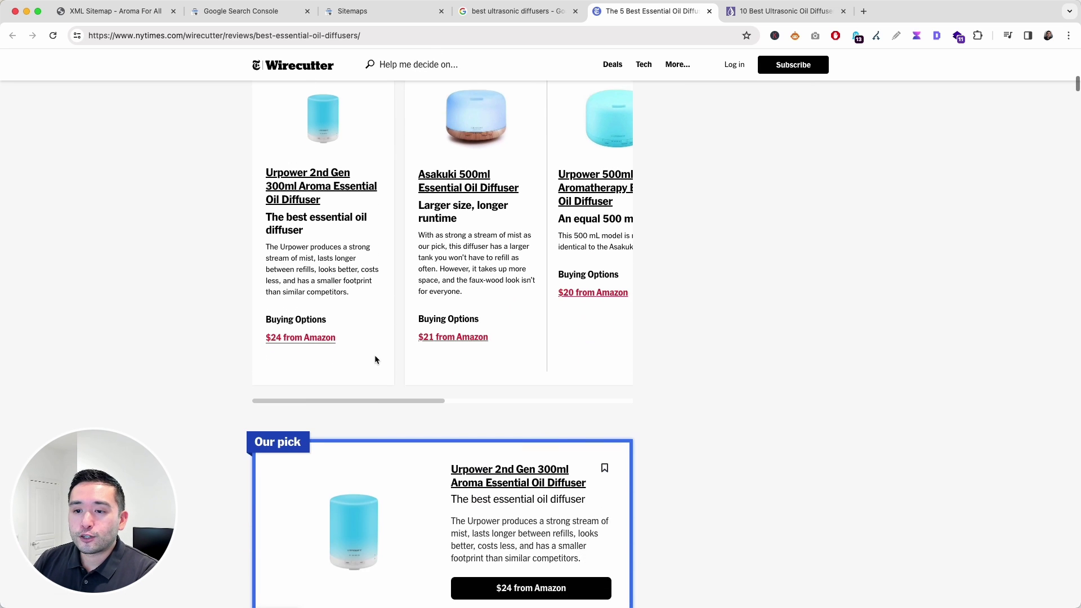
scroll(352, 360, "down", 1)
scroll(357, 362, "up", 2)
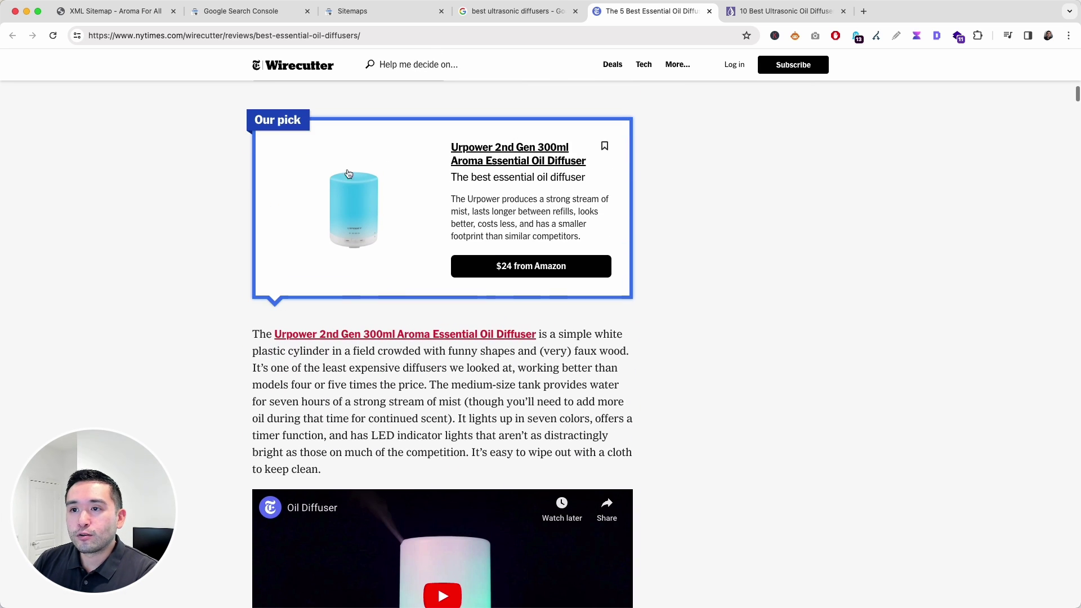
scroll(409, 388, "down", 15)
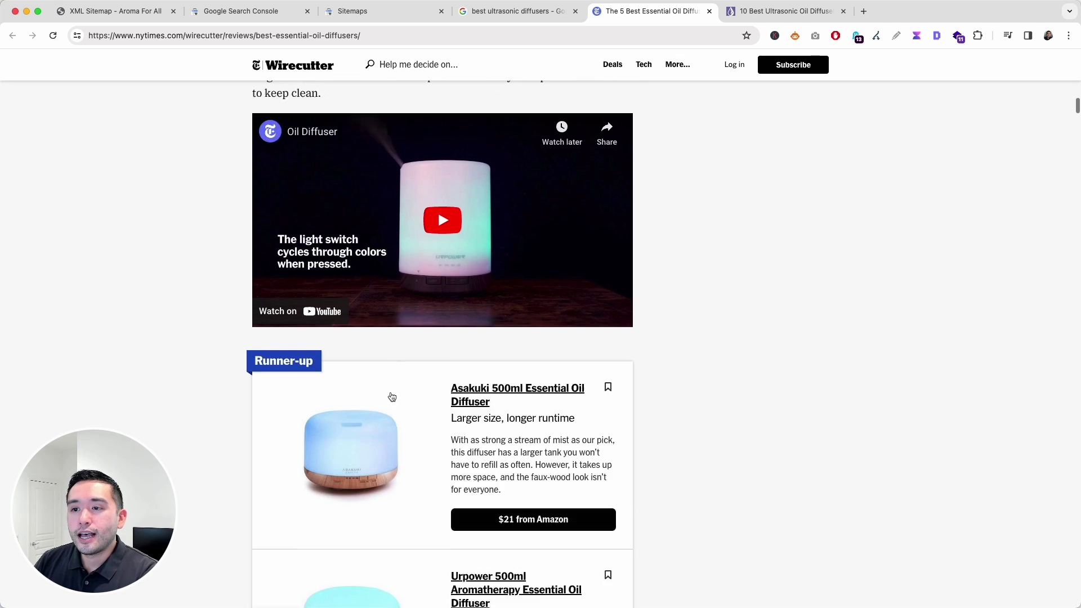
scroll(441, 377, "down", 20)
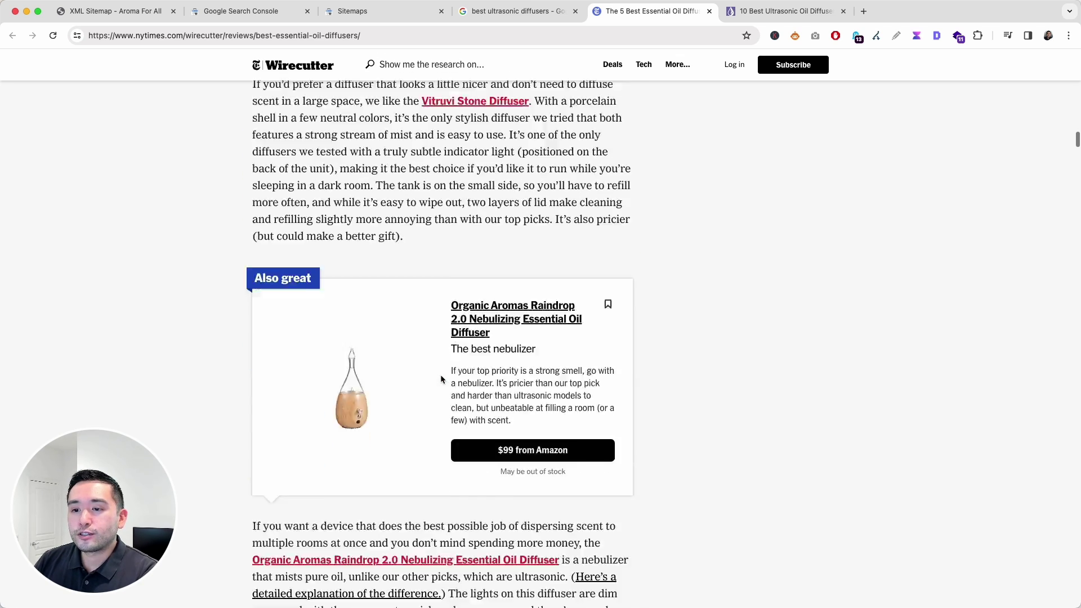
scroll(440, 381, "down", 4)
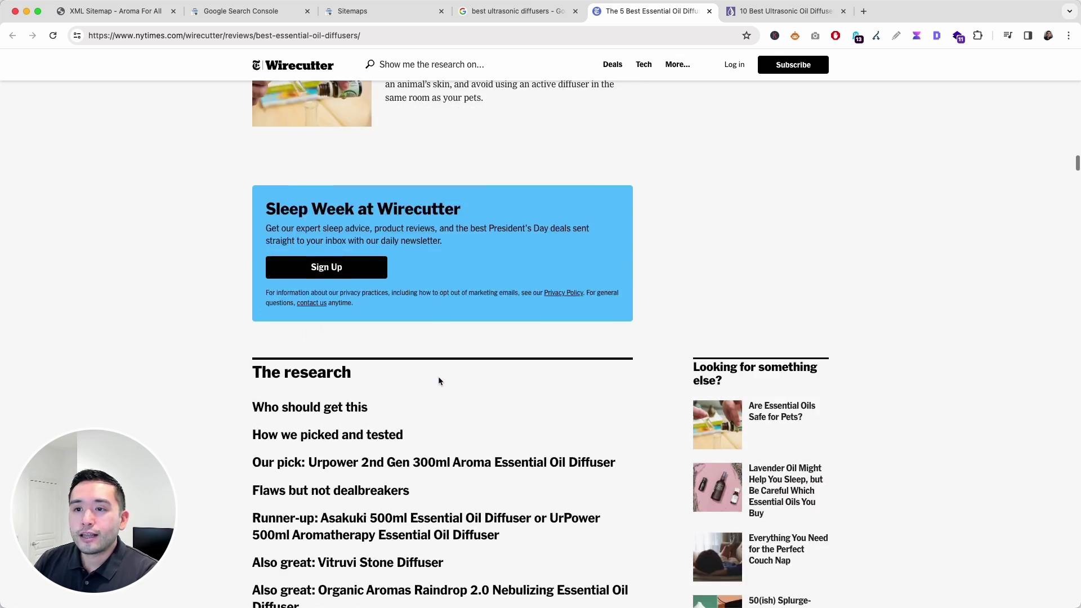
scroll(440, 381, "down", 9)
scroll(439, 380, "down", 15)
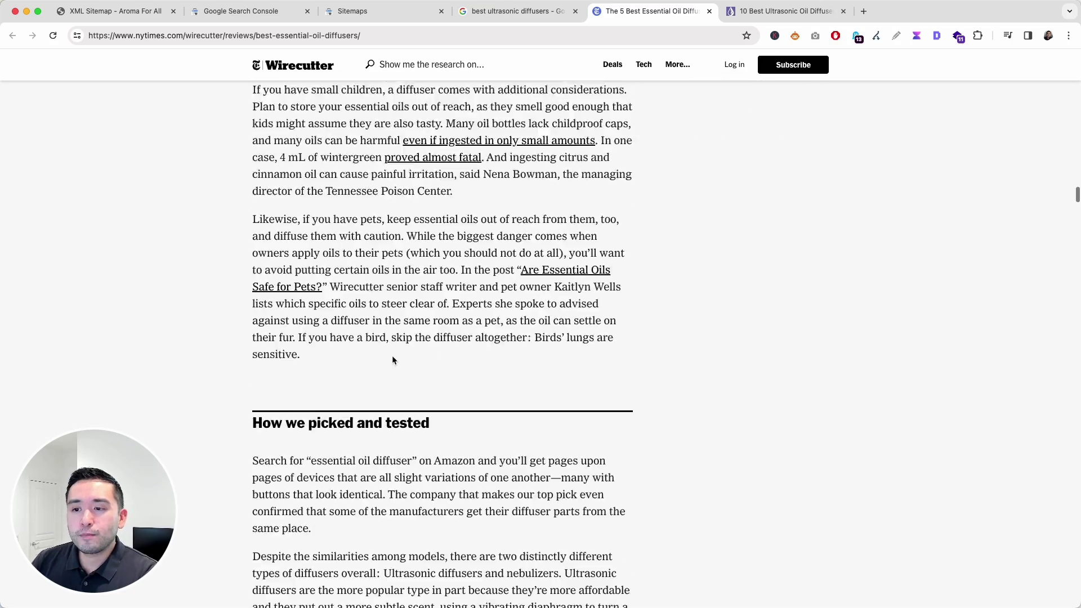
scroll(408, 349, "down", 6)
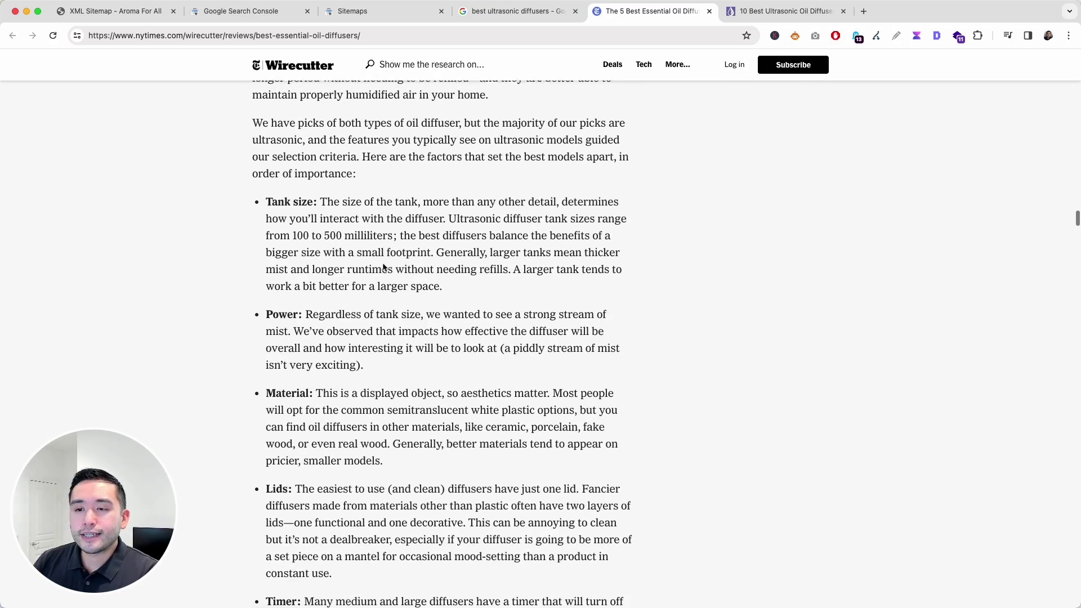
scroll(309, 431, "down", 15)
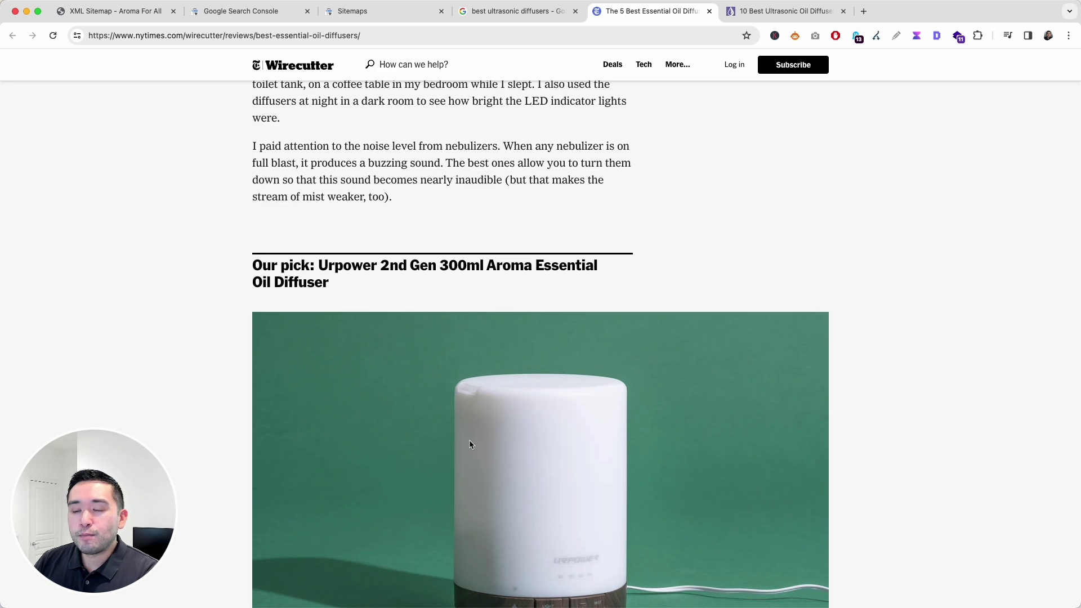
scroll(437, 281, "down", 6)
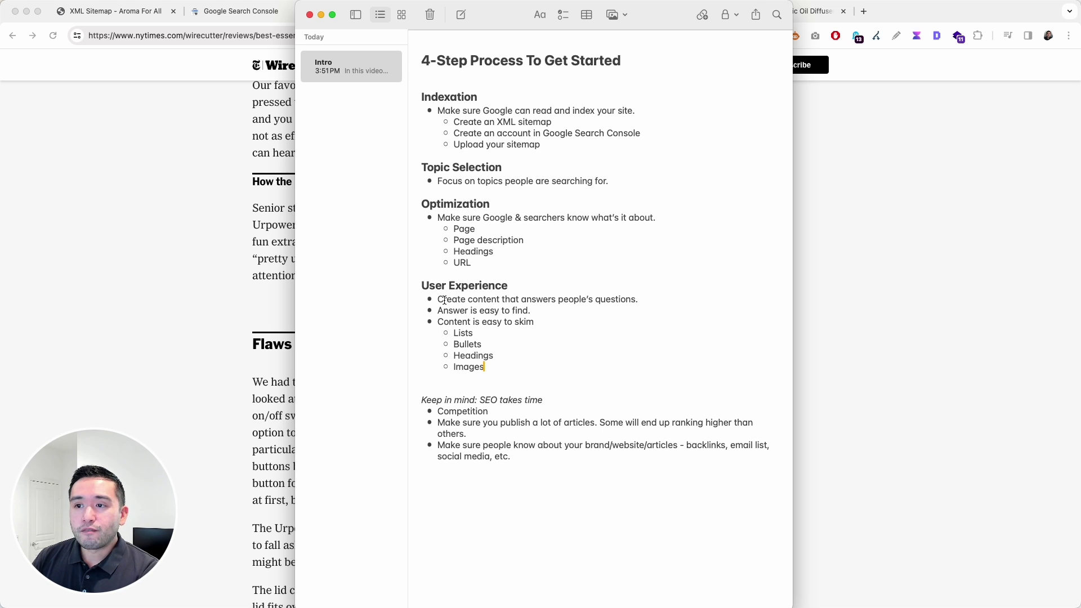
left_click_drag(434, 286, 510, 346)
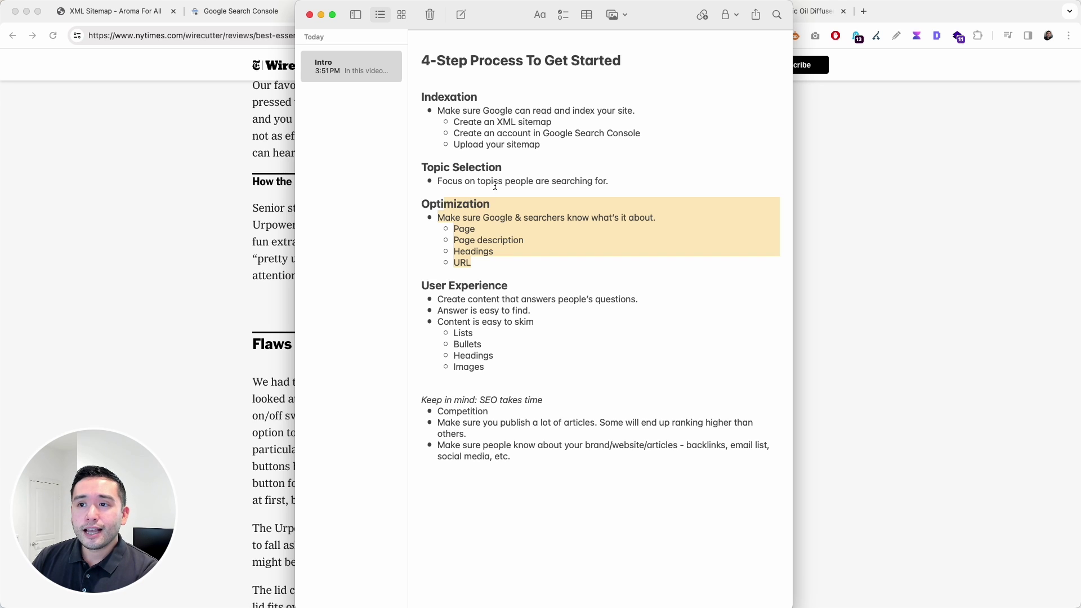
left_click_drag(434, 167, 561, 192)
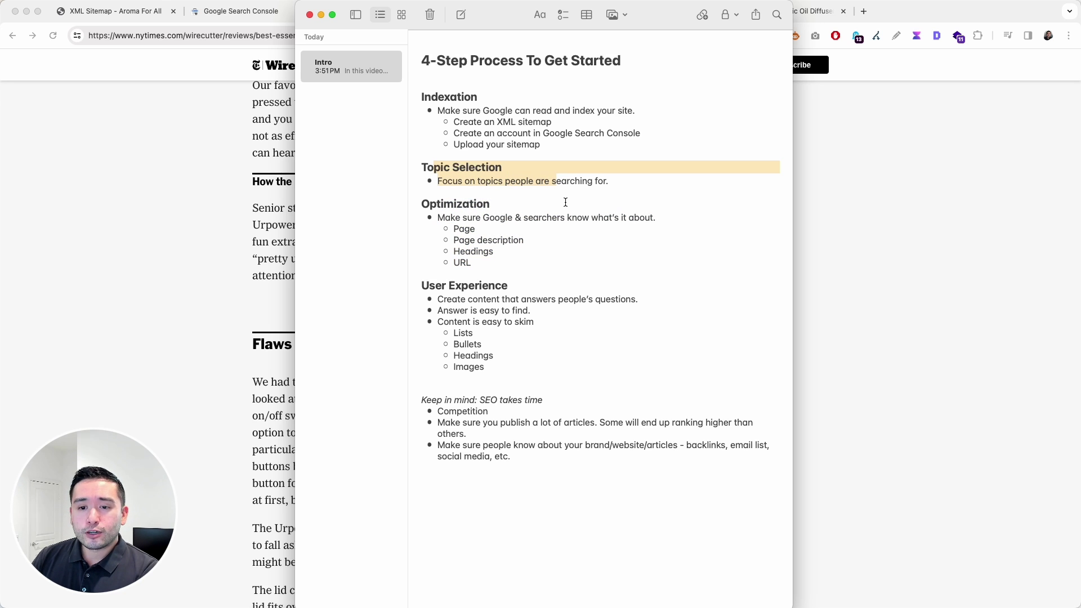
scroll(573, 213, "down", 1)
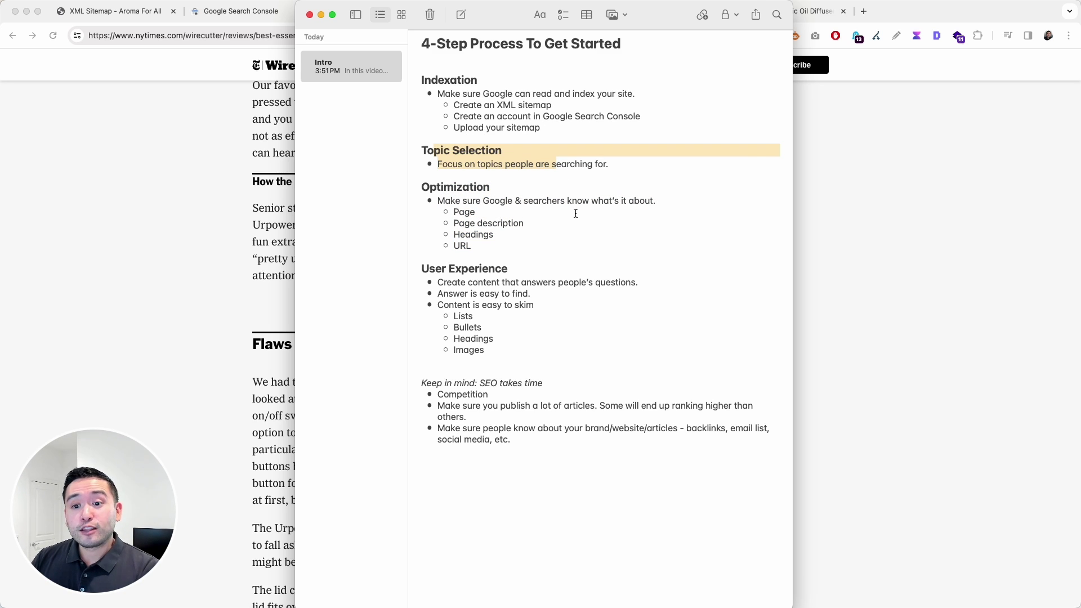
scroll(575, 213, "down", 2)
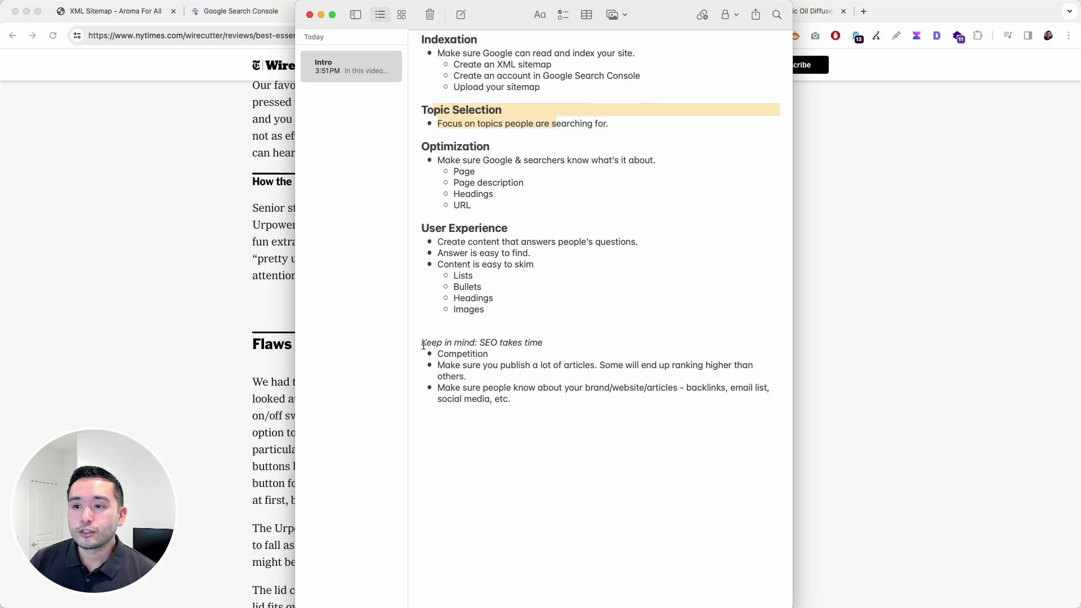
left_click_drag(422, 343, 542, 342)
scroll(536, 341, "down", 5)
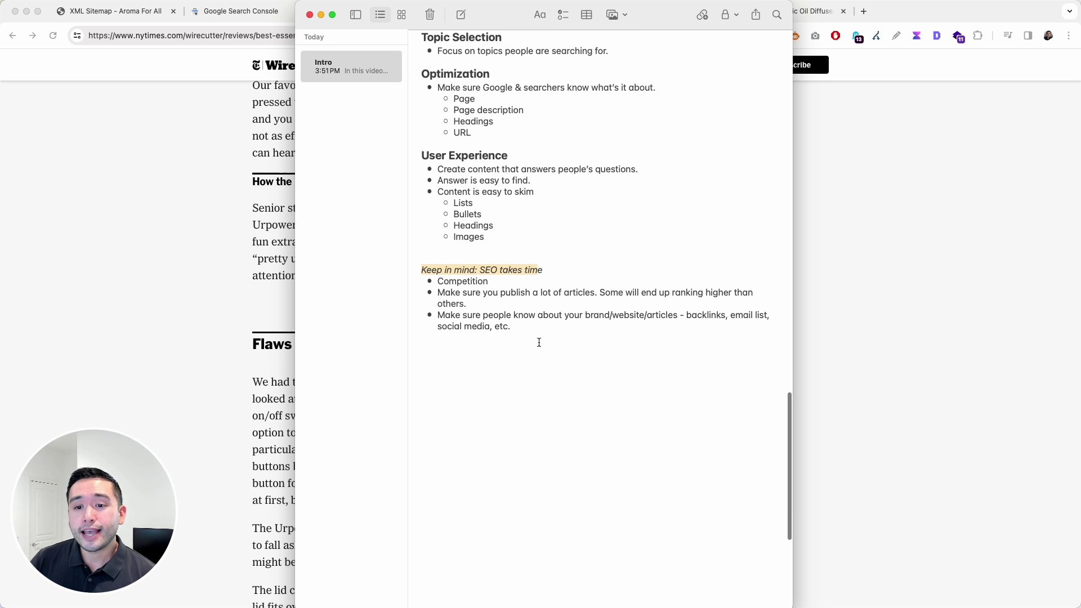
- Bring up the 'best ultrasonic diffusers' Google results and browse The Spruce and Vitruvi listings
left_click(201, 223)
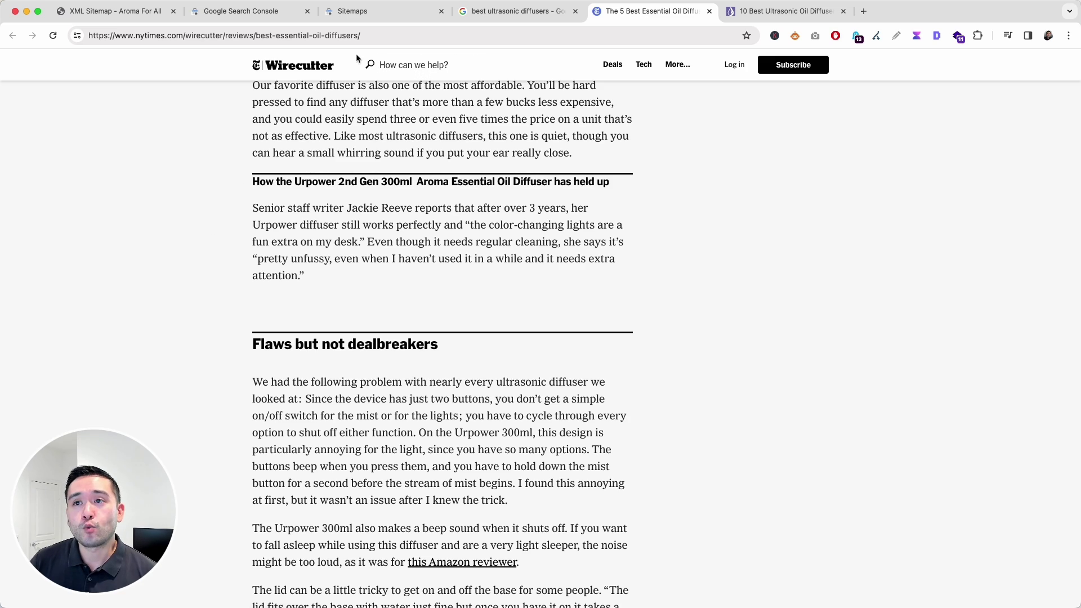
left_click(478, 15)
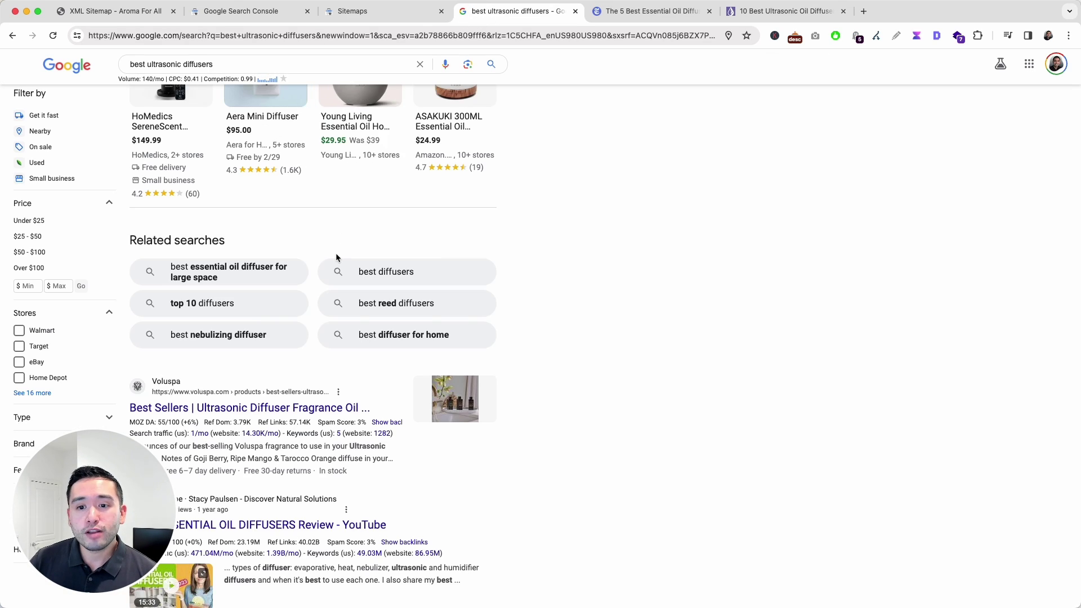
scroll(335, 253, "down", 15)
scroll(335, 252, "up", 20)
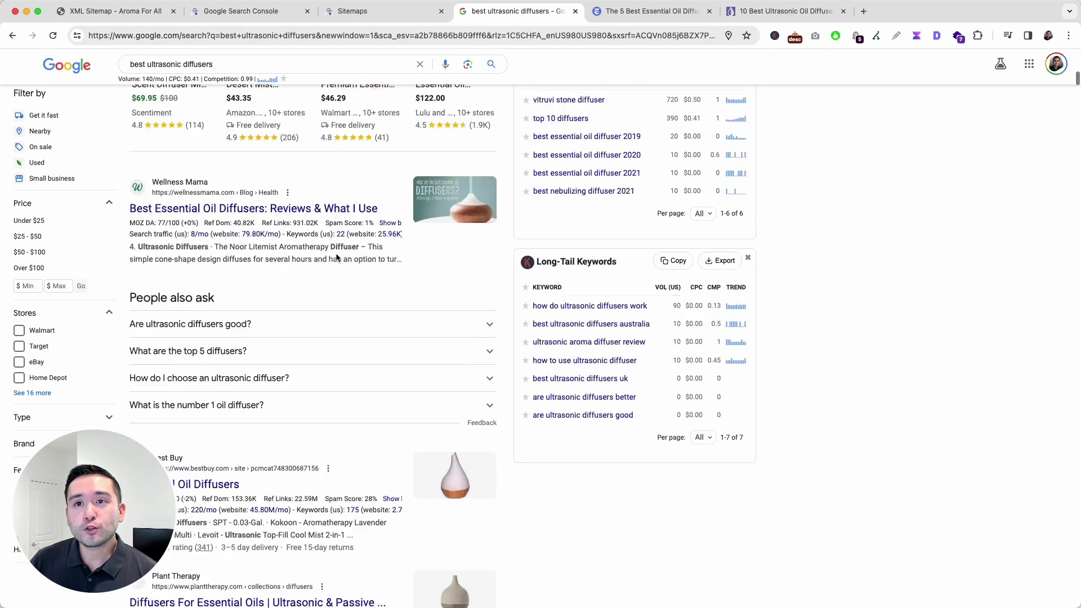
scroll(266, 160, "up", 10)
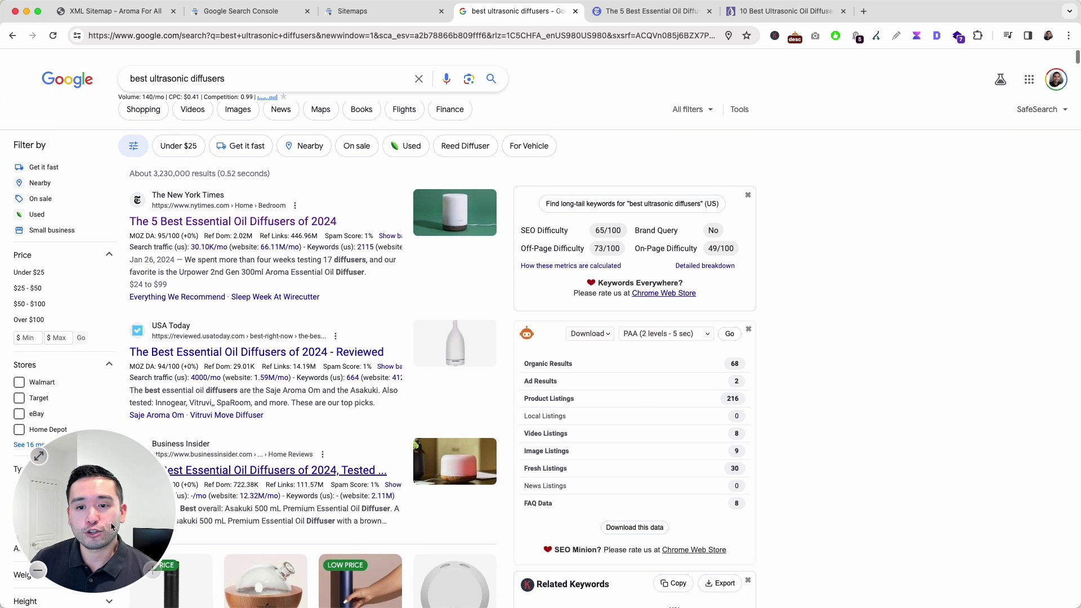
left_click_drag(93, 512, 992, 520)
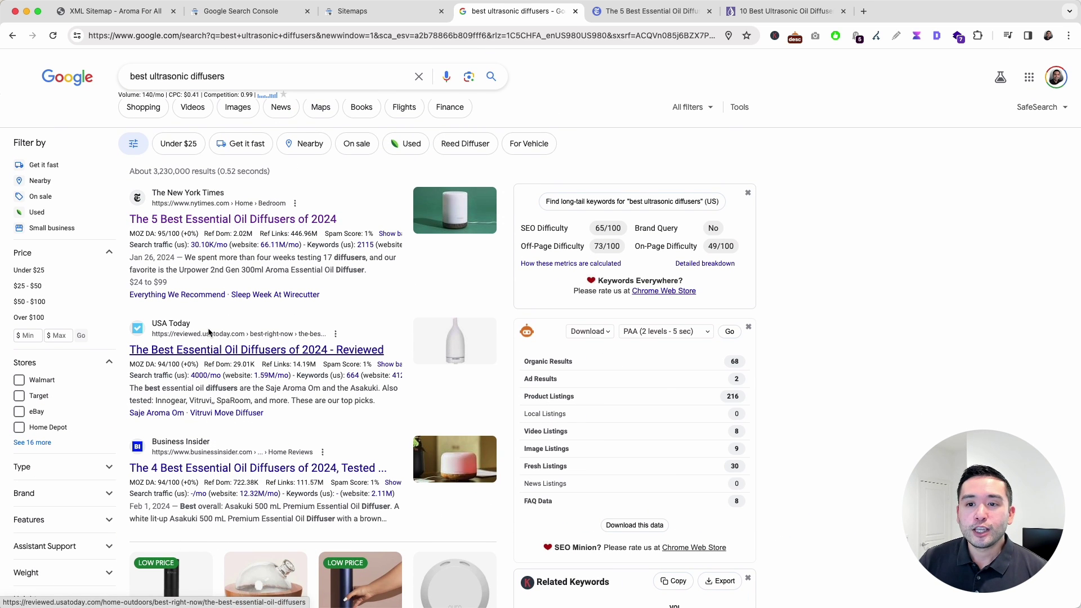
scroll(209, 331, "down", 1)
scroll(209, 330, "down", 15)
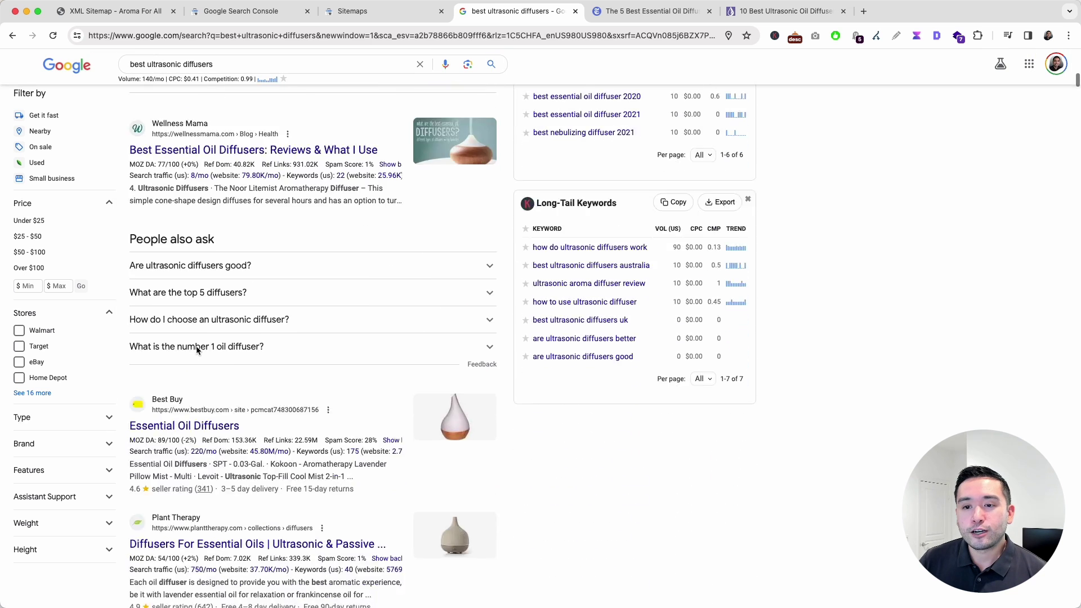
scroll(199, 347, "down", 5)
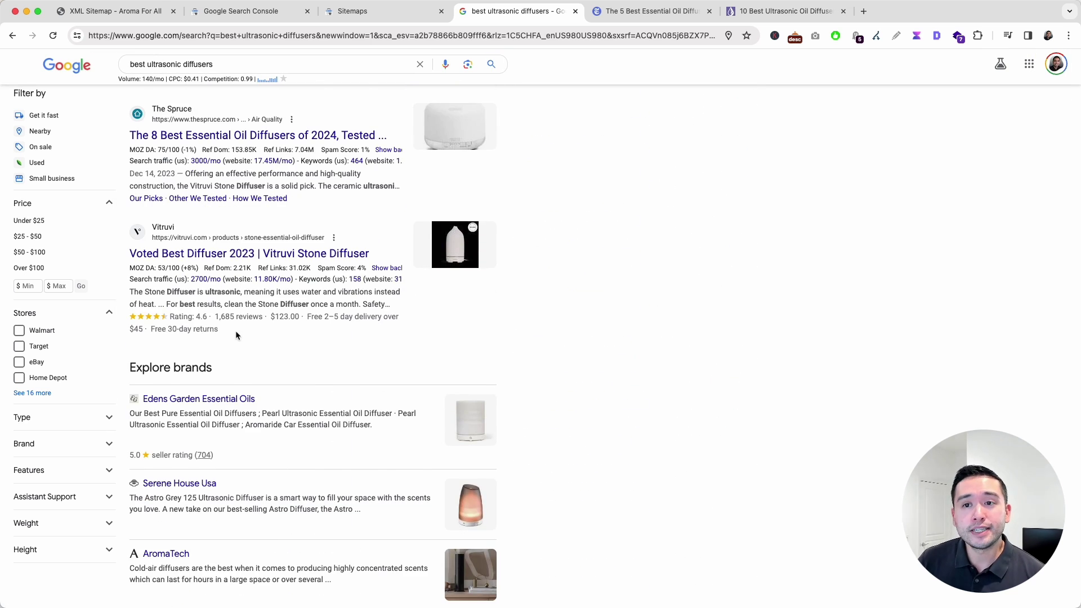
- Return to the SEO Basics note and highlight the point about publishing many articles
scroll(235, 334, "up", 1)
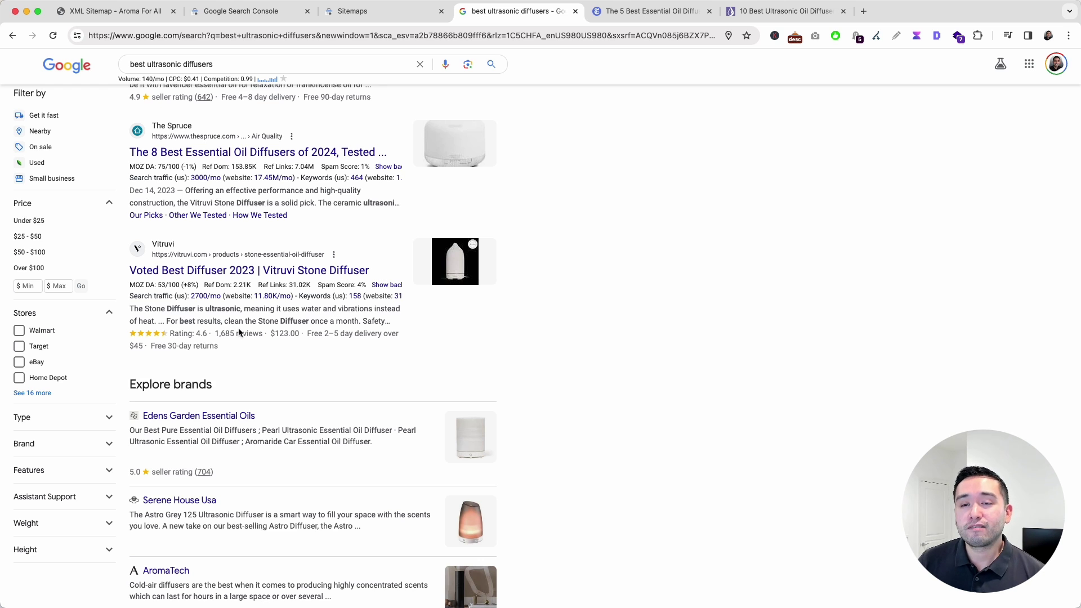
scroll(237, 333, "down", 1)
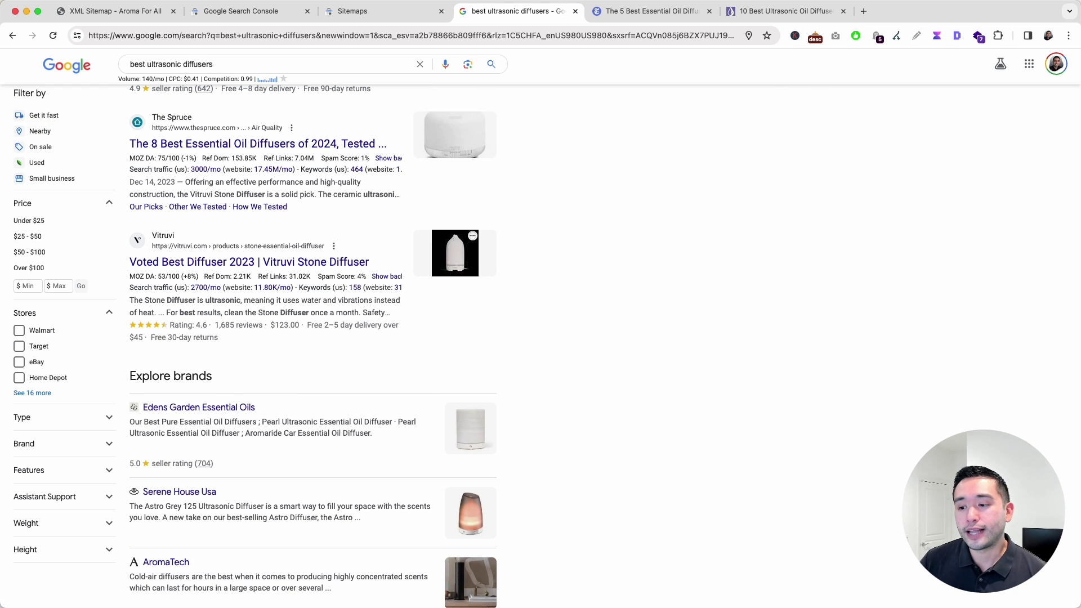
key("super+Tab")
left_click_drag(438, 277, 623, 277)
left_click(632, 276)
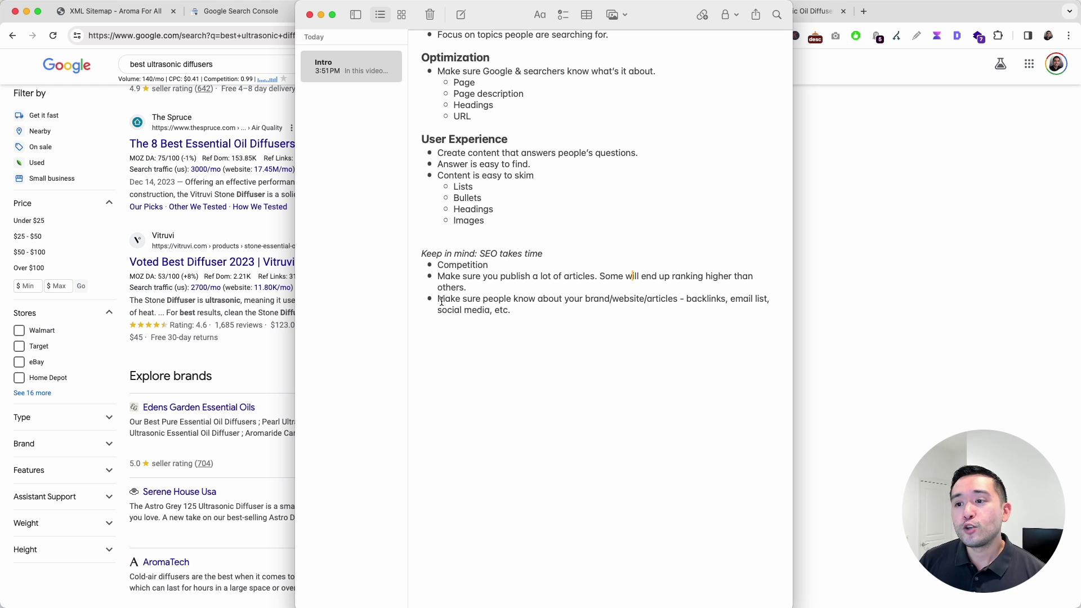
left_click_drag(445, 300, 583, 309)
left_click(583, 308)
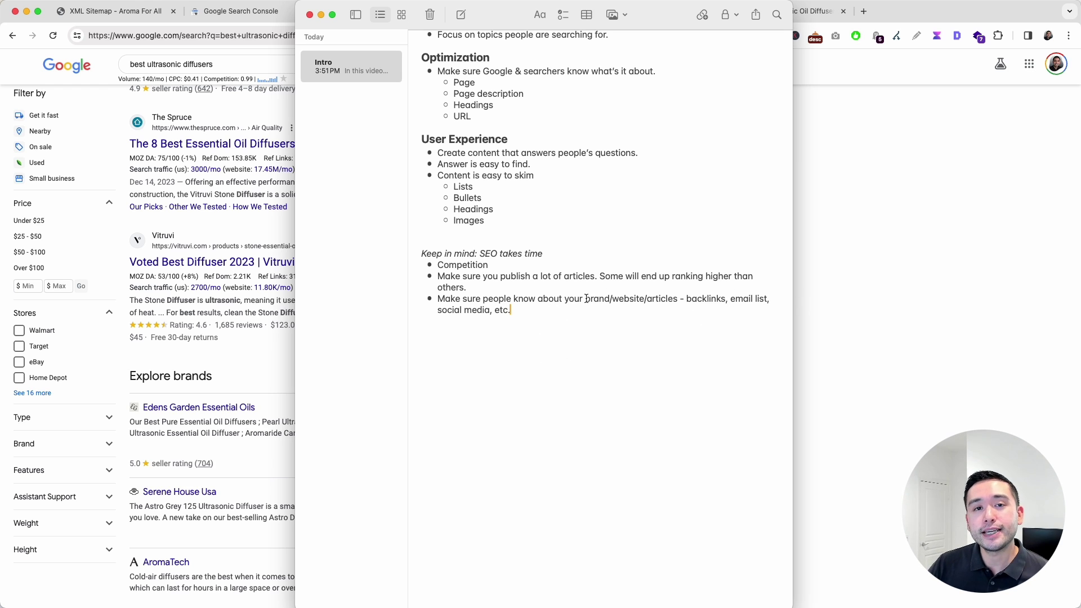
scroll(575, 297, "up", 8)
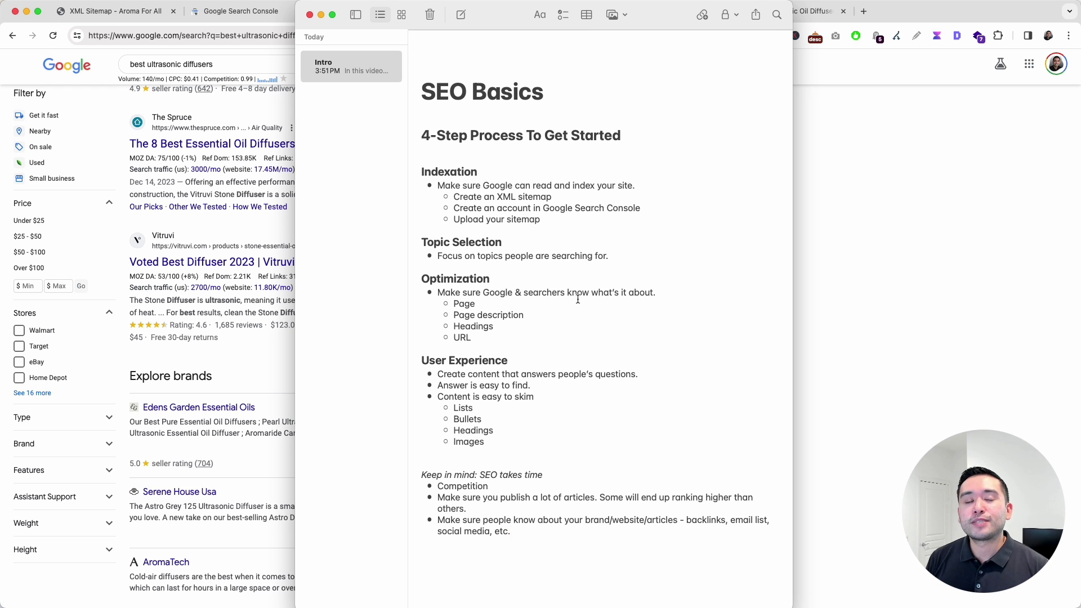
scroll(577, 299, "up", 1)
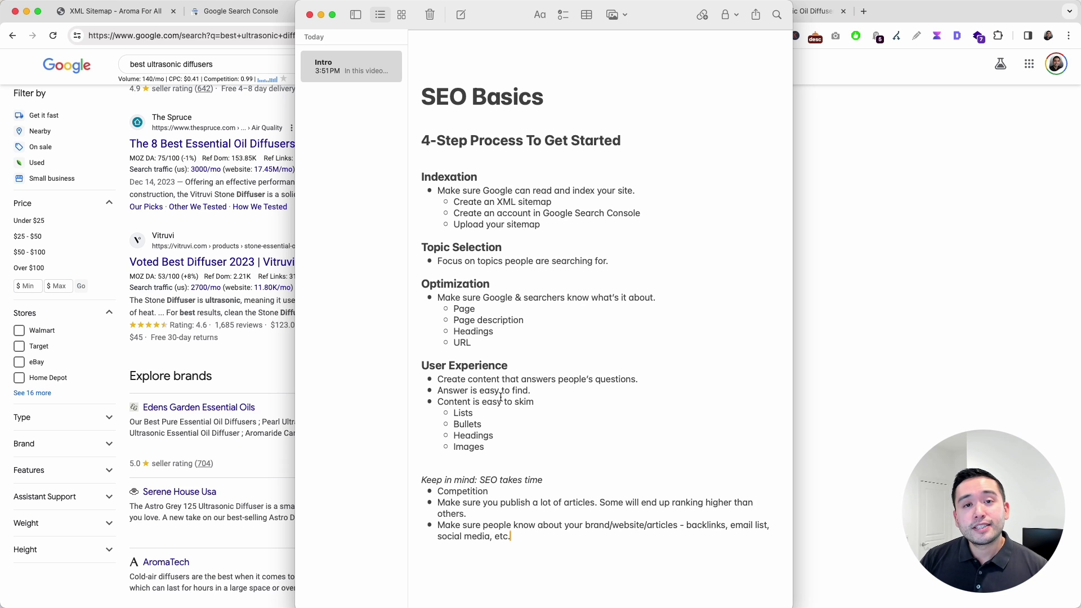